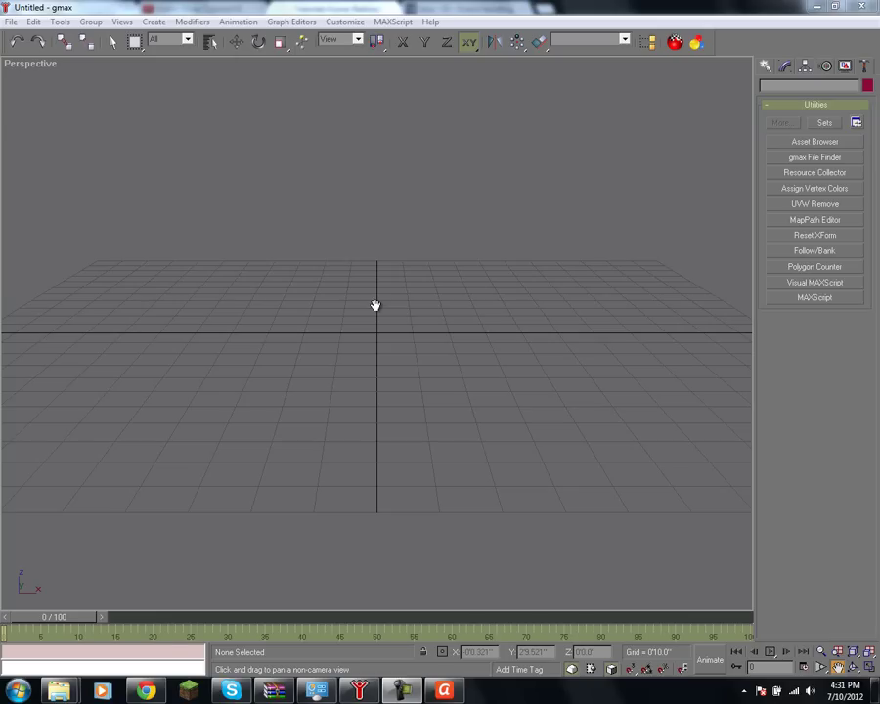
Step: Show the Standard Primitives object types in the Create panel
click(766, 67)
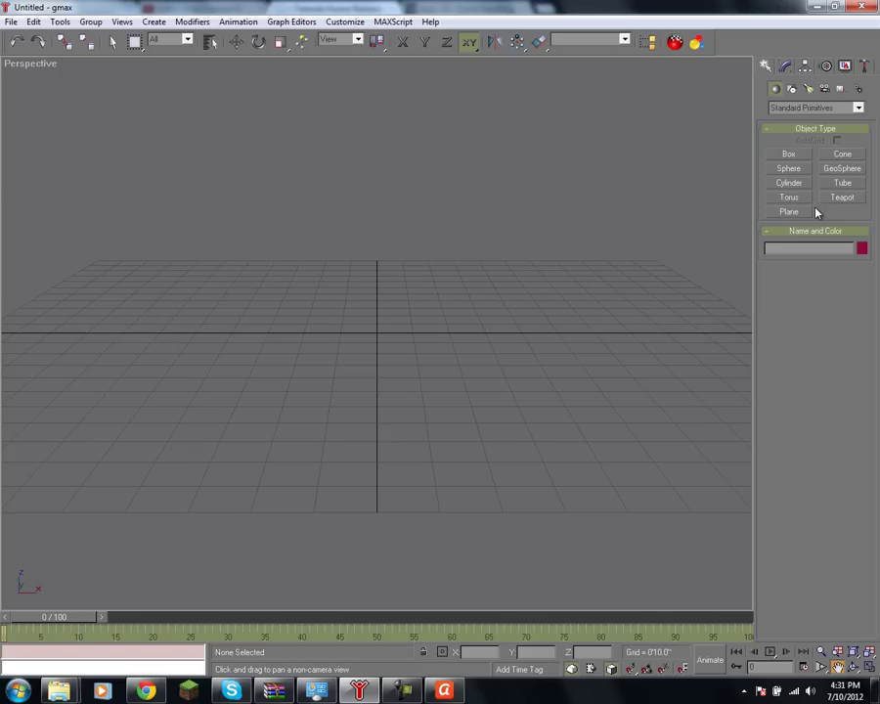
Step: Draw Box01 on the grid with a base and height, then orbit around it
click(790, 157)
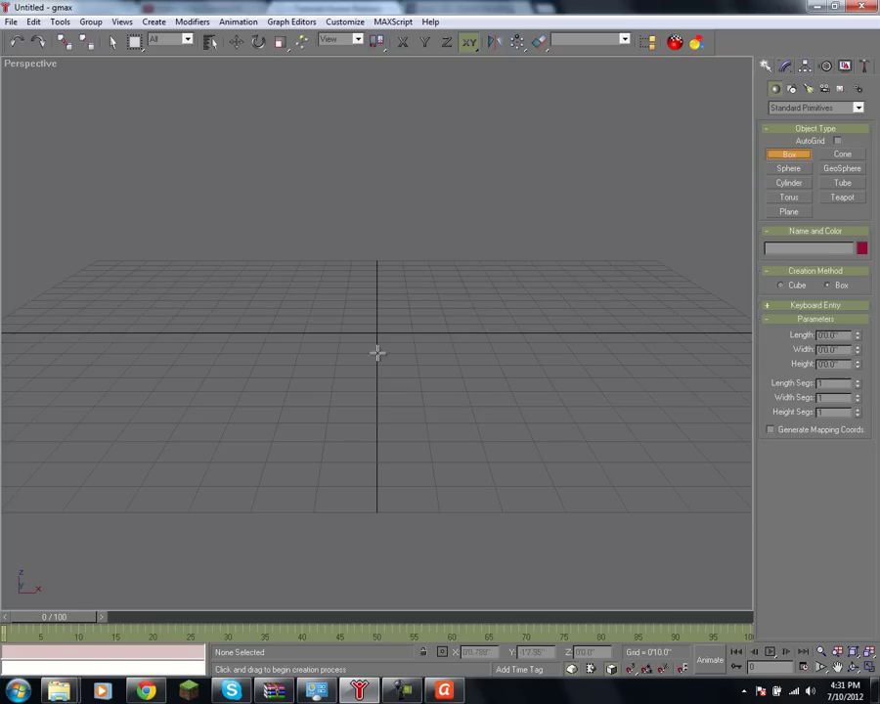
drag(304, 313, 558, 419)
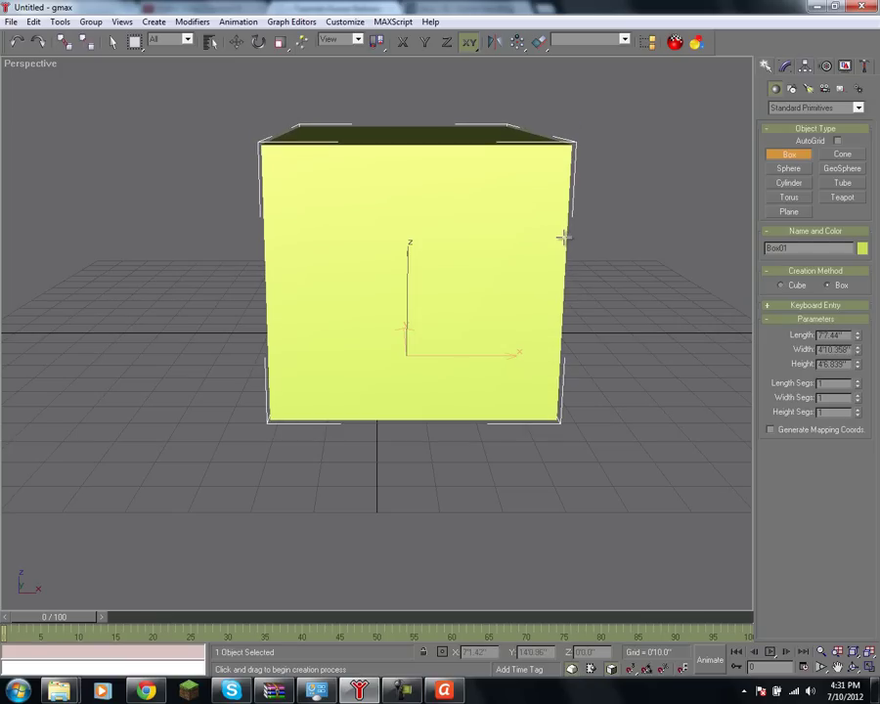
click(564, 235)
click(853, 666)
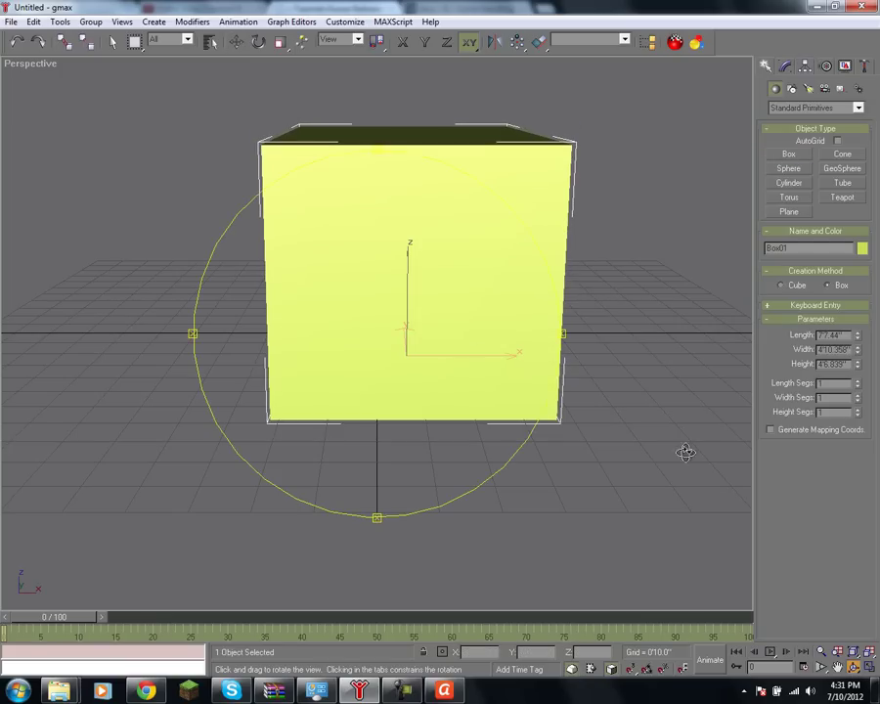
drag(471, 331, 504, 346)
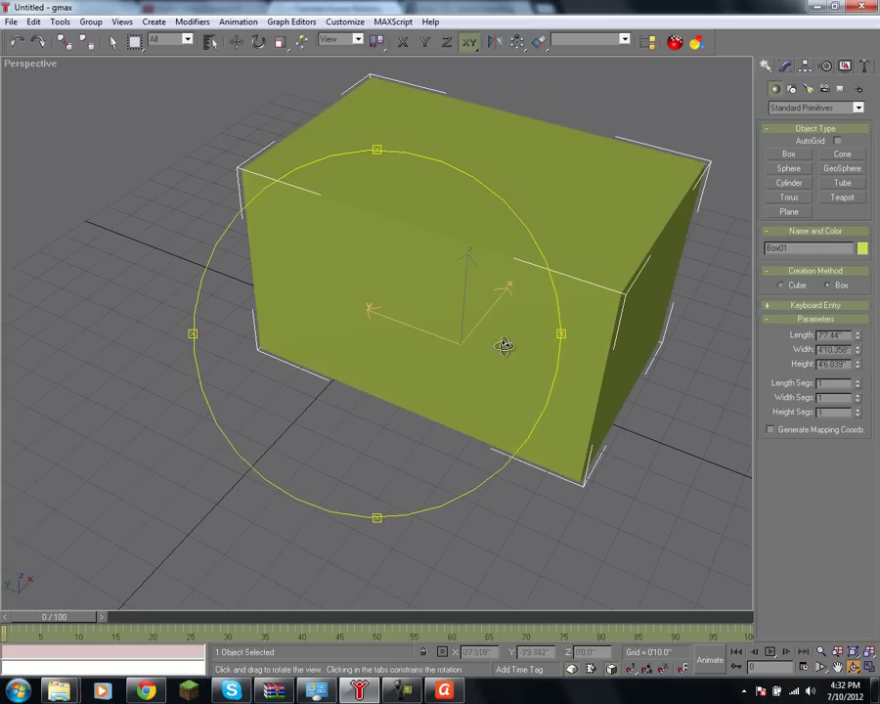
click(236, 42)
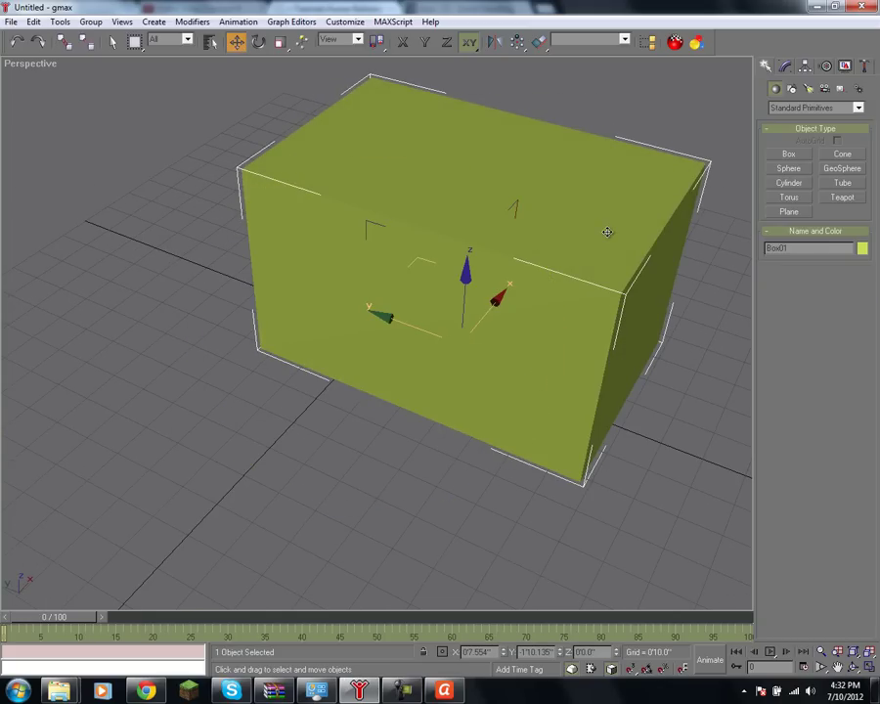
Step: Set Box01's Length, Width and Height to 8' each in the Modify panel
click(786, 67)
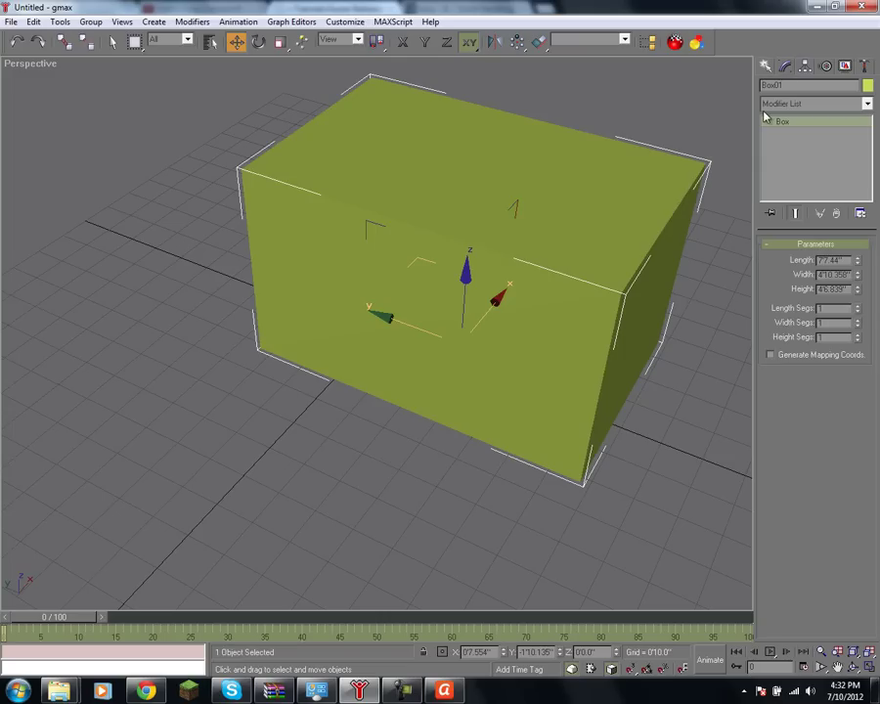
double_click(832, 260)
text(8')
key(Return)
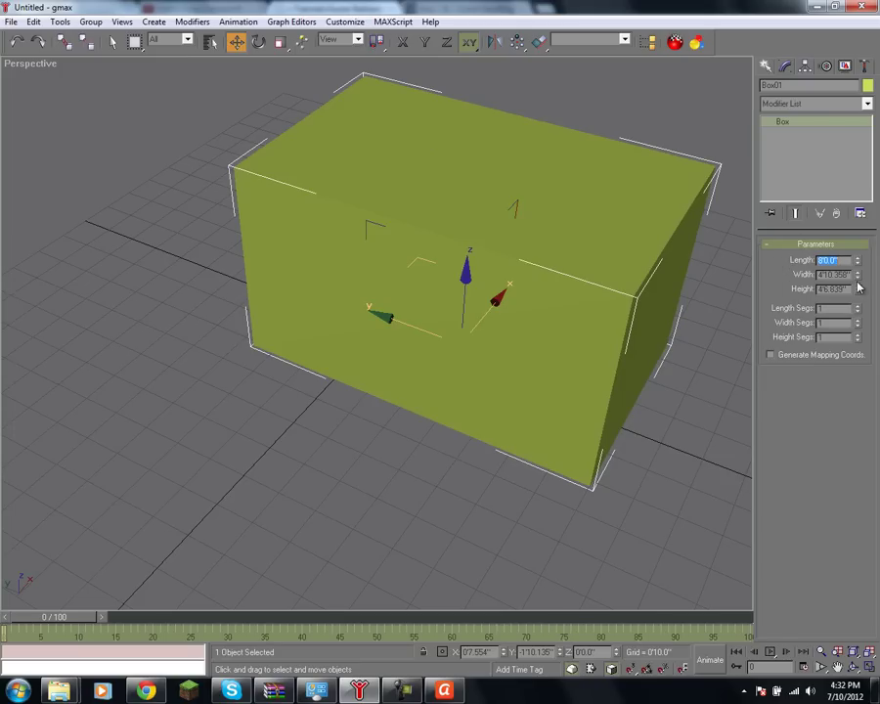
text(8)
key(Return)
key(Tab)
text(8)
key(Return)
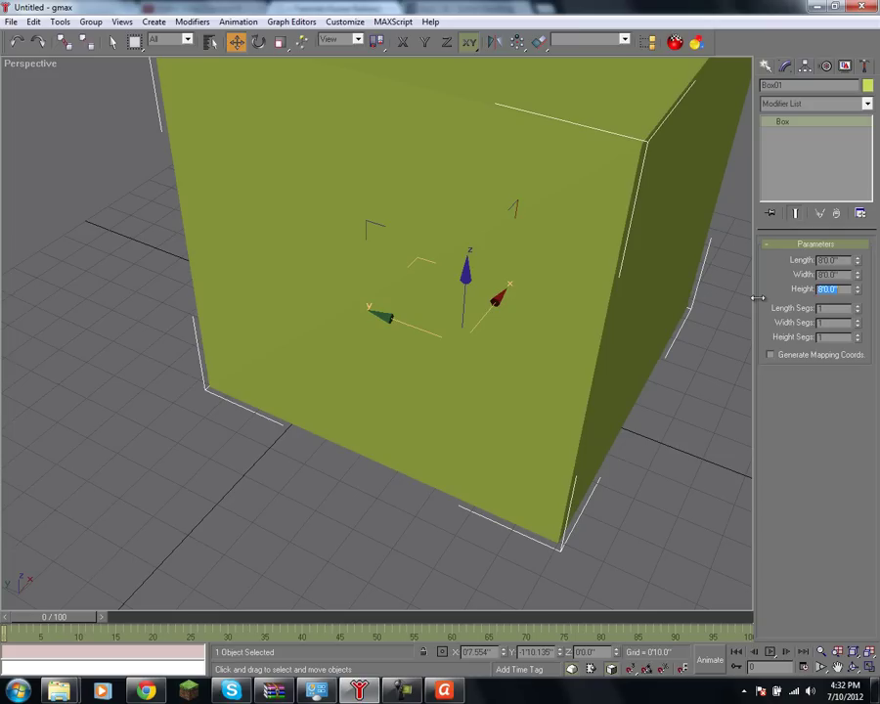
Step: Reselect the cube, then zoom out, pan and orbit the view around it
click(685, 371)
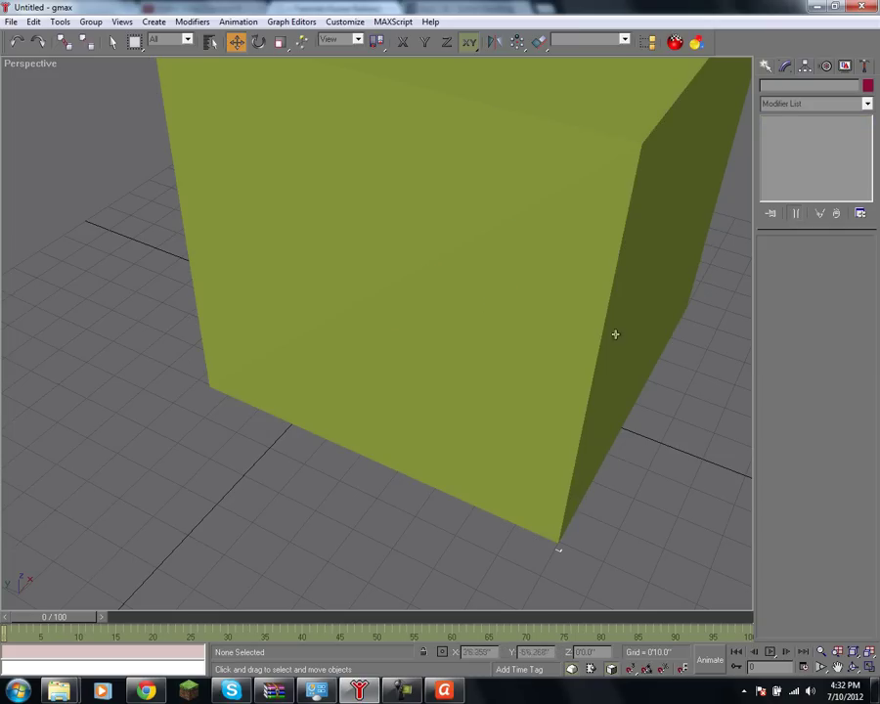
click(529, 277)
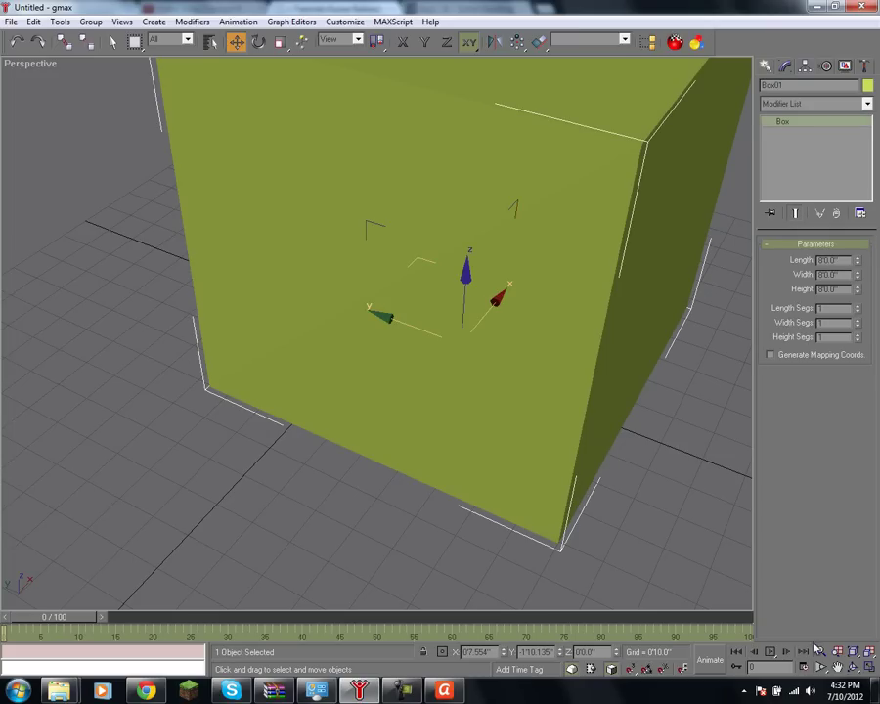
key(alt+z)
drag(626, 457, 664, 541)
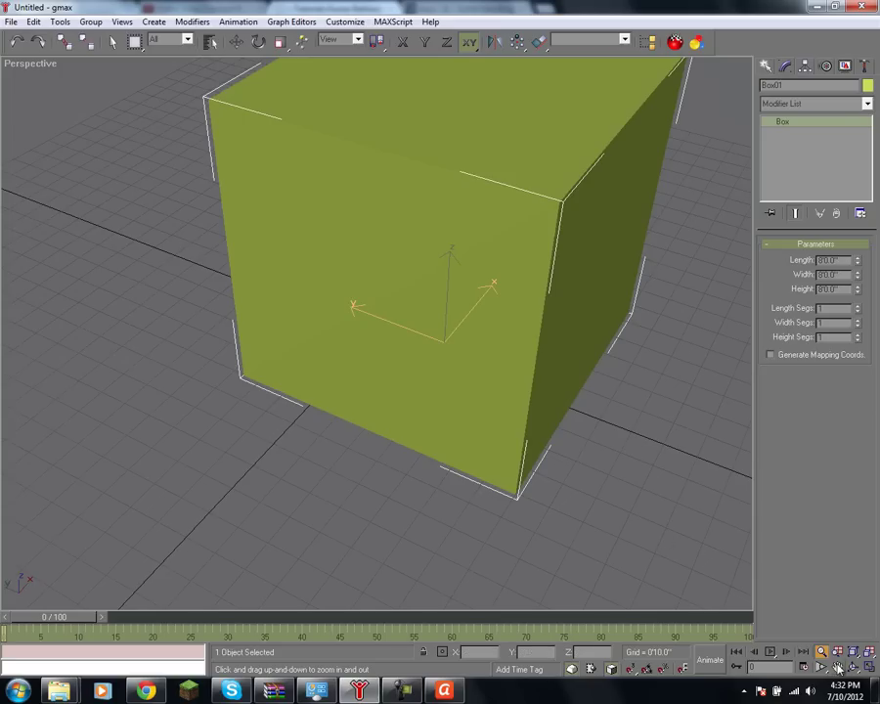
key(ctrl+p)
drag(473, 275, 383, 361)
click(853, 668)
drag(436, 354, 392, 333)
Step: Delete the box and draw a new sphere on the grid
click(238, 51)
key(Delete)
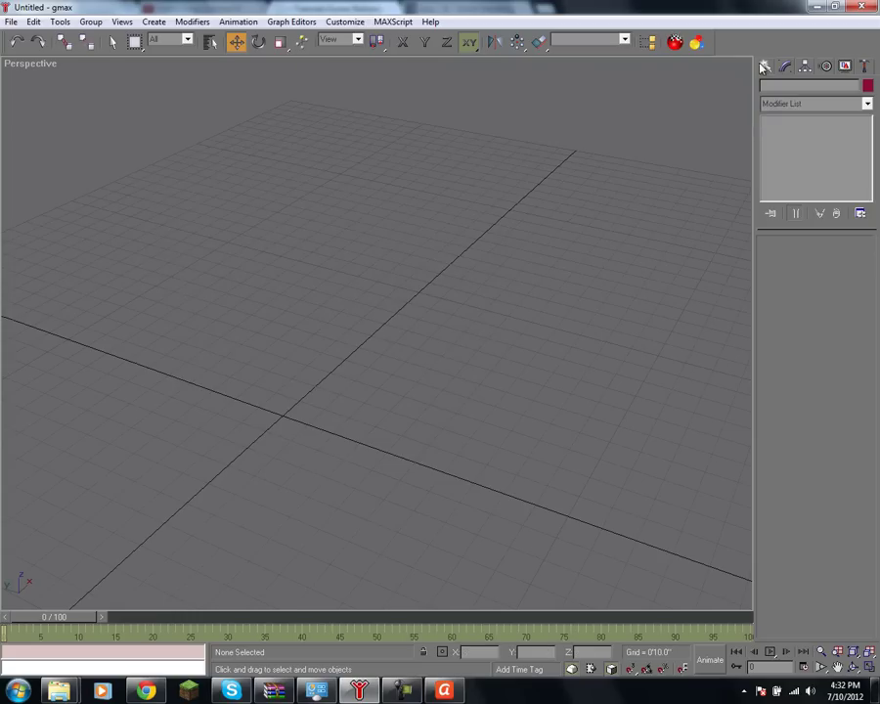
click(766, 66)
click(782, 170)
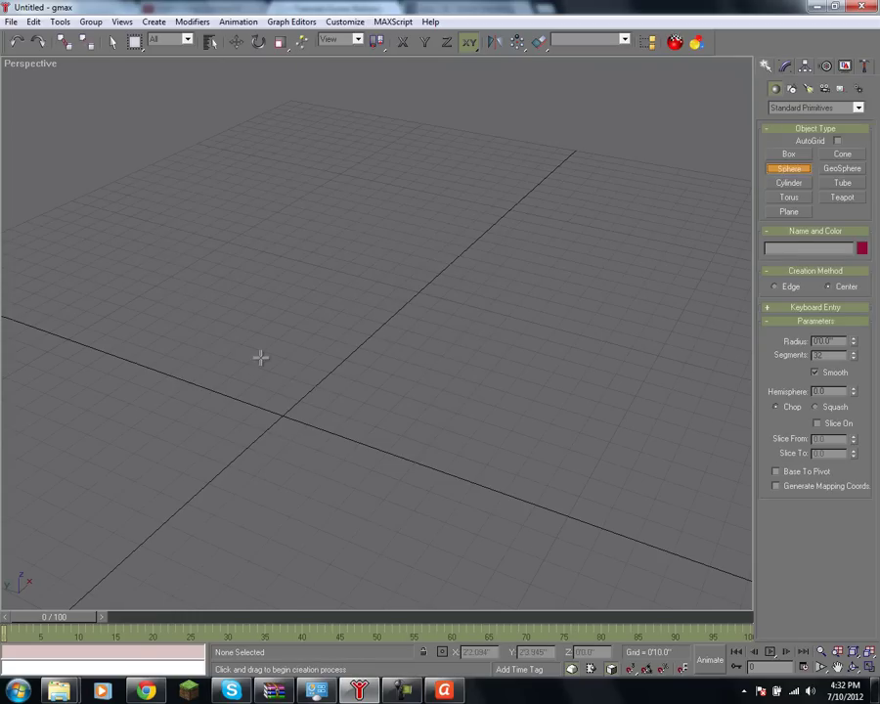
drag(271, 363, 359, 442)
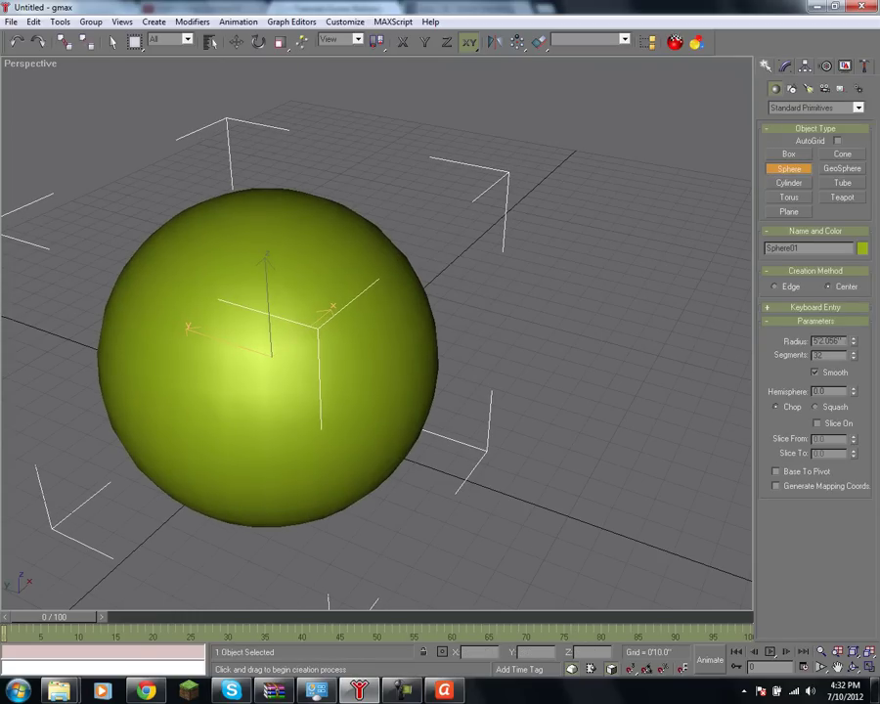
Step: Set the sphere's Radius to 50 in the Modify panel
click(785, 66)
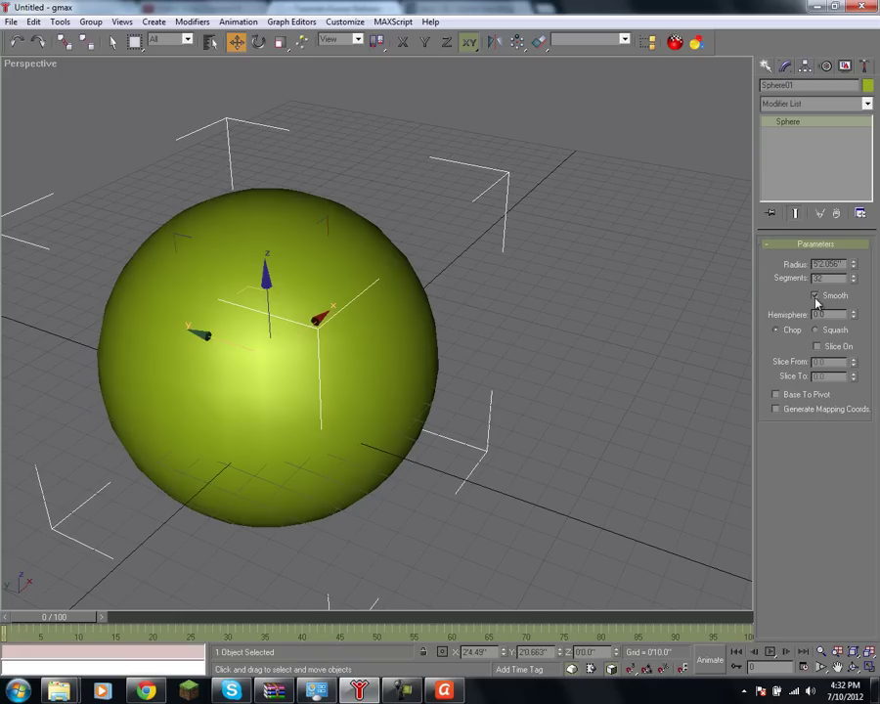
double_click(827, 264)
text(50)
key(Return)
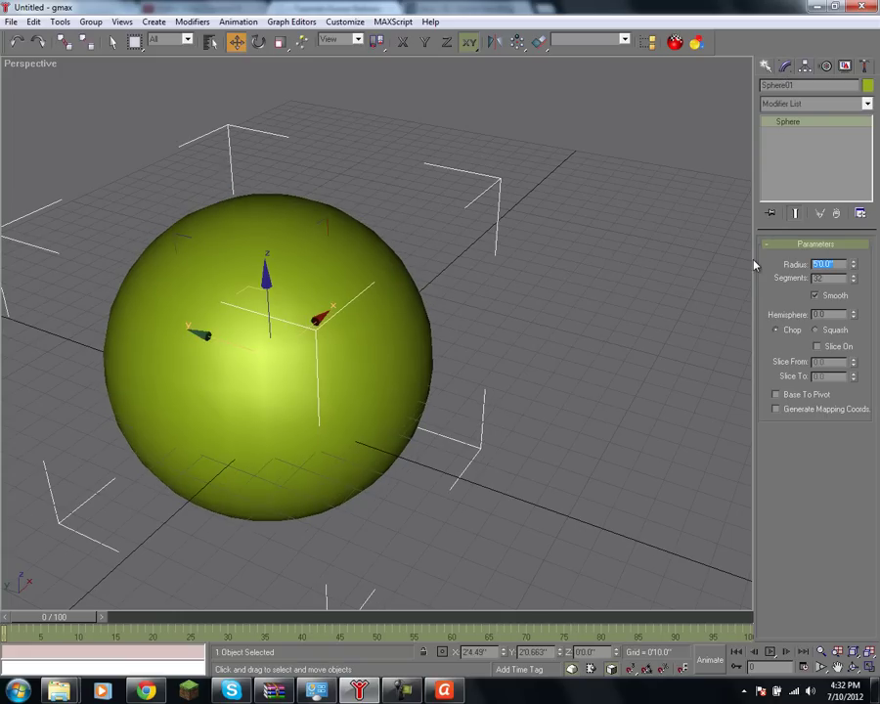
double_click(827, 277)
Step: Move the sphere to the right on the grid
click(499, 389)
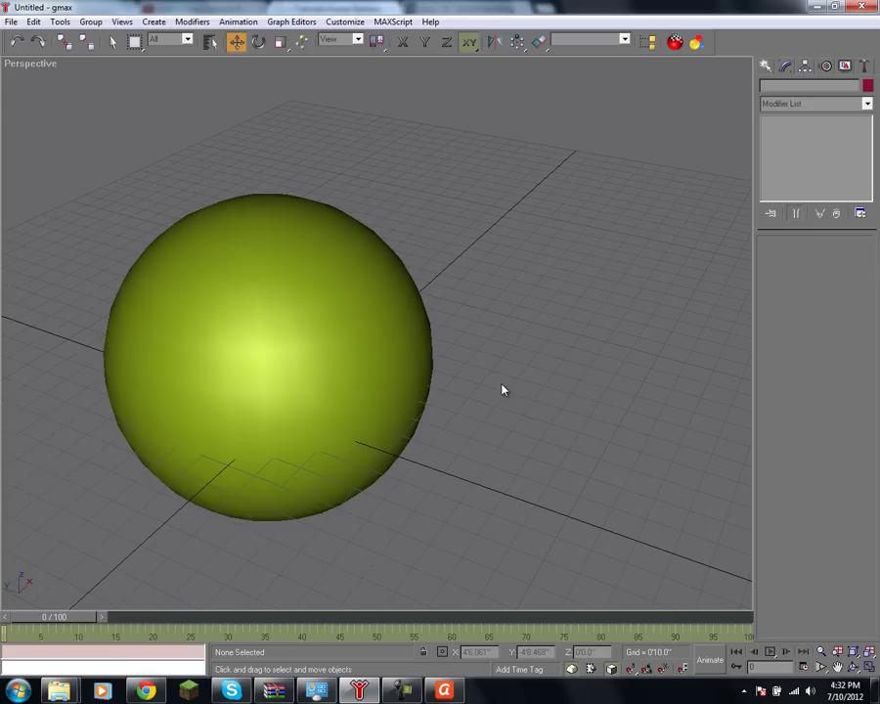
click(276, 331)
drag(271, 350, 422, 331)
click(652, 405)
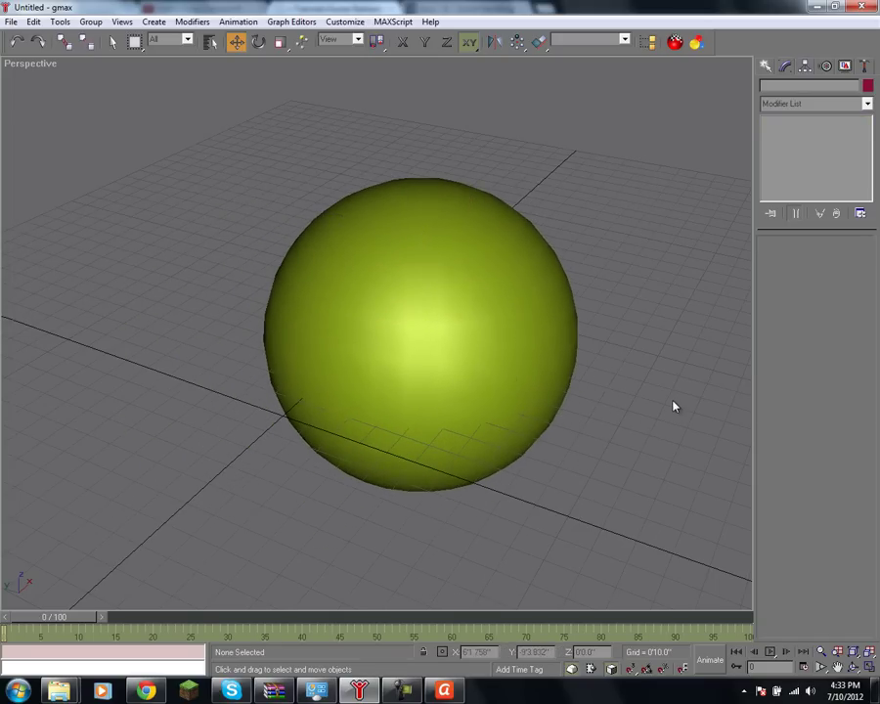
Step: Face the sphere frontally and reduce its segments to 16, then 8
click(858, 666)
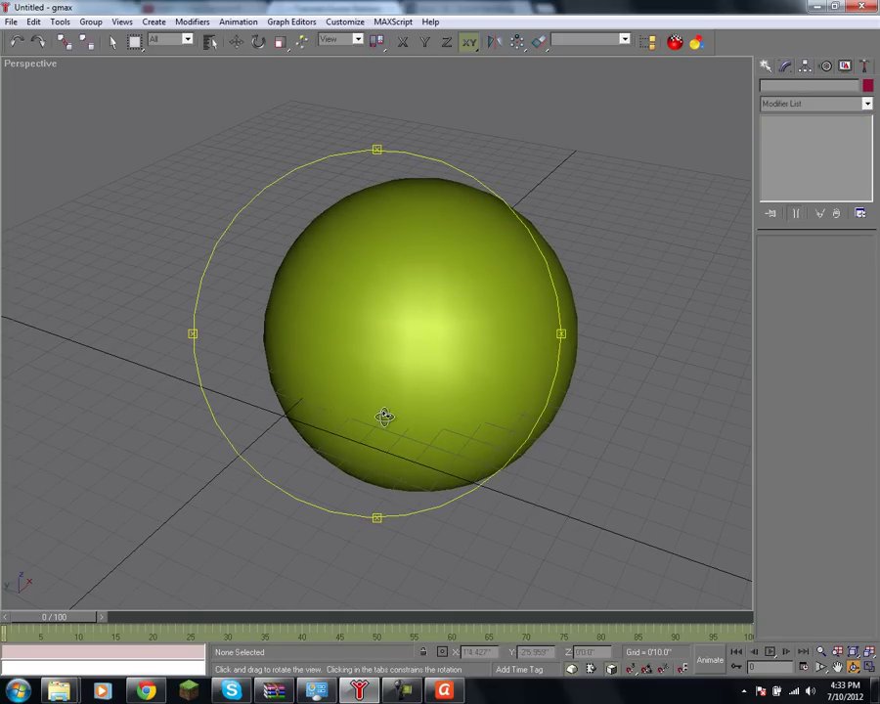
drag(385, 416, 399, 370)
click(235, 41)
click(444, 368)
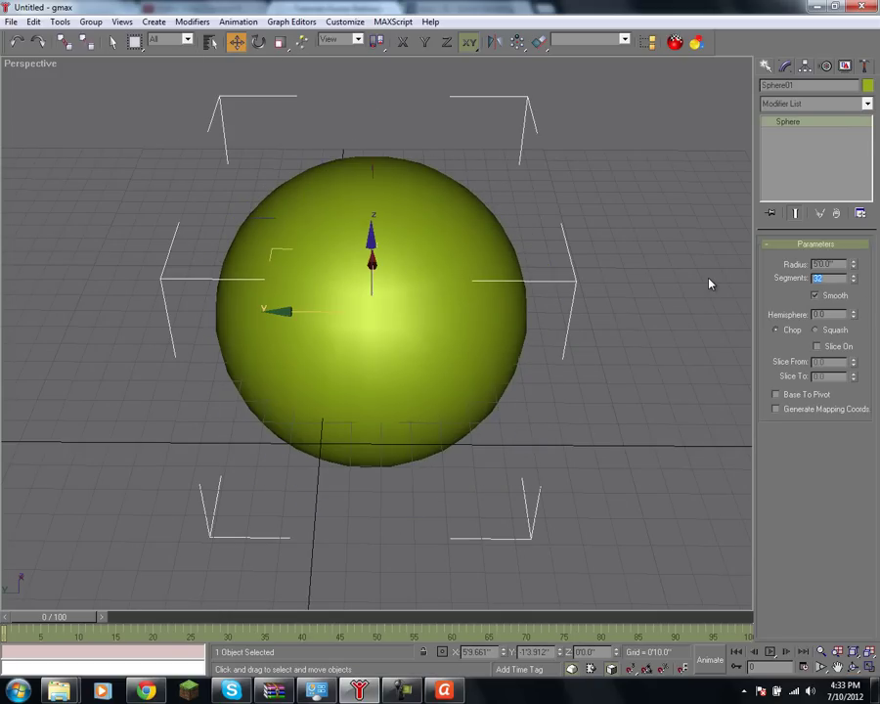
text(16)
key(Return)
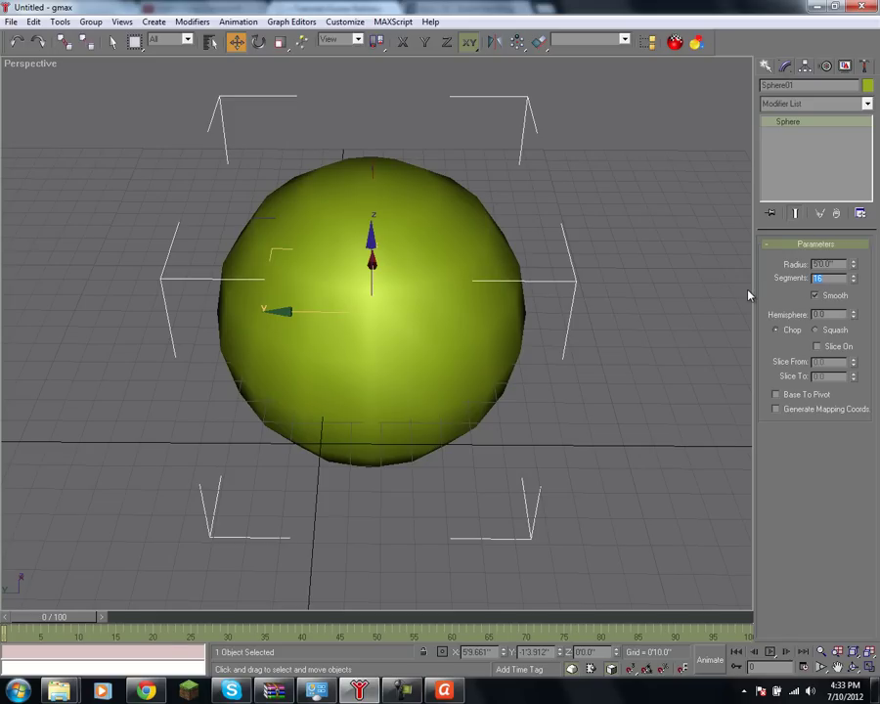
text(8)
key(Return)
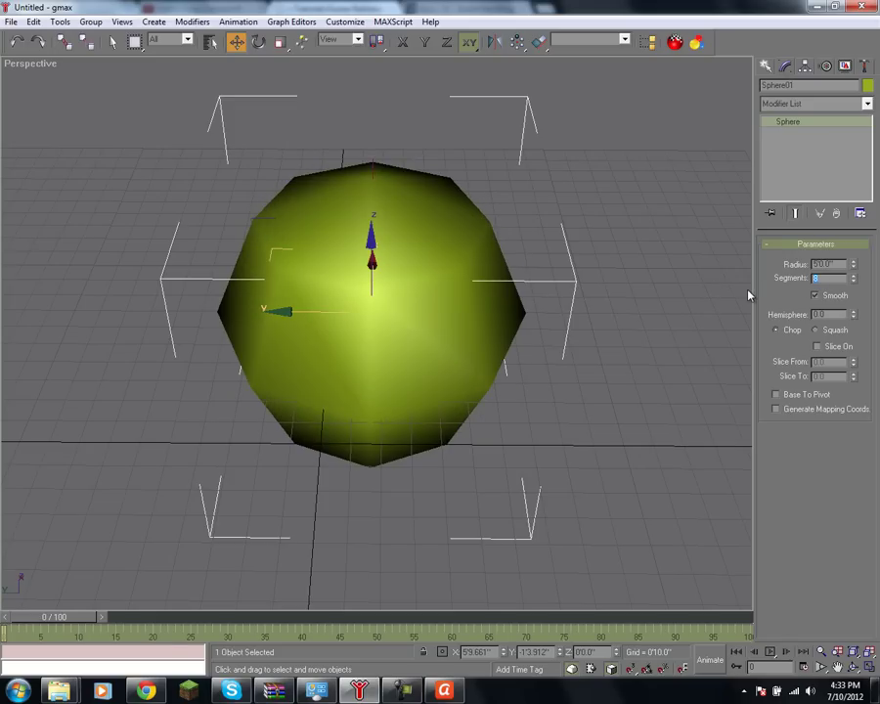
Step: Drop the sphere to 4 segments, inspect the octahedron, then restore 32 segments
click(854, 667)
drag(403, 379, 381, 318)
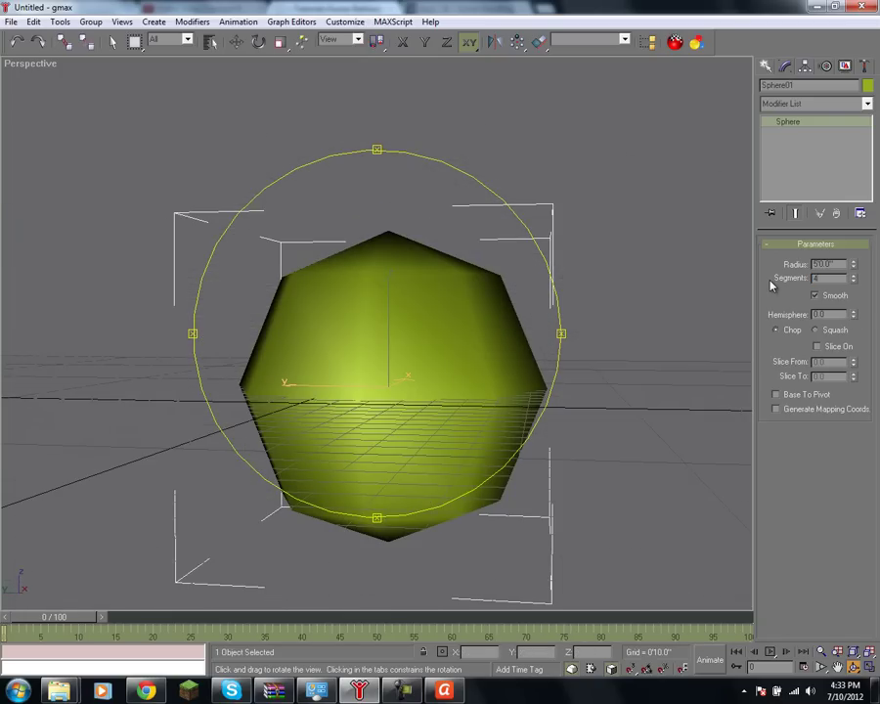
text(4)
key(Return)
drag(576, 310, 684, 313)
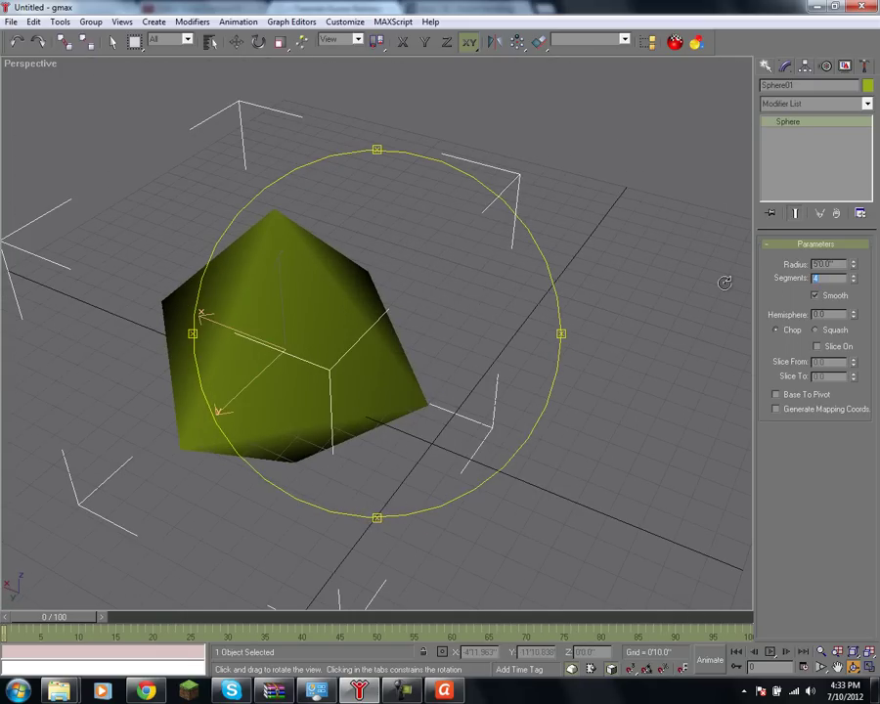
key(Return)
drag(585, 354, 517, 323)
key(ctrl+p)
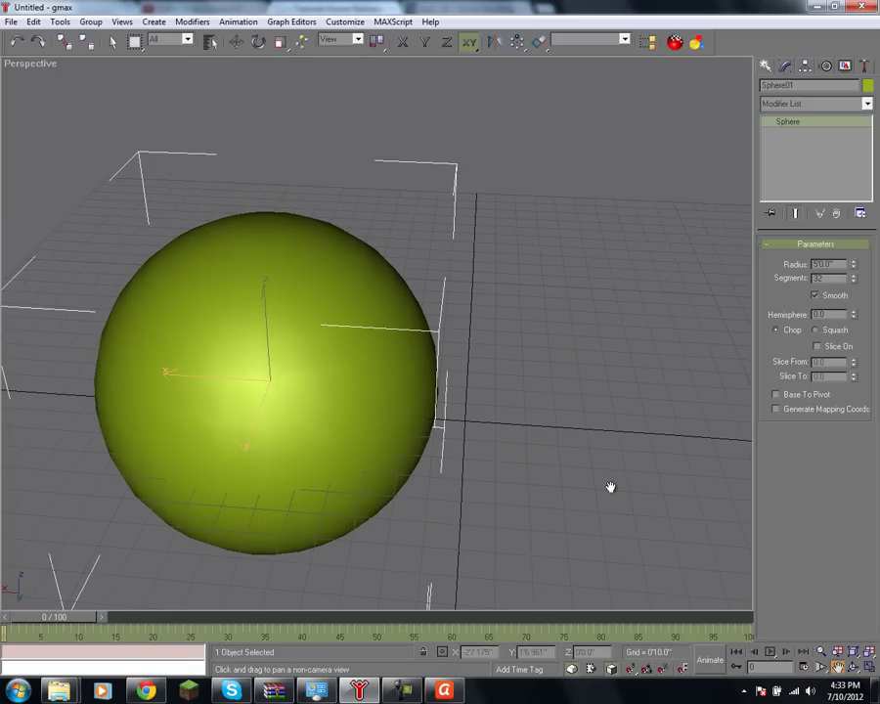
drag(525, 447, 586, 388)
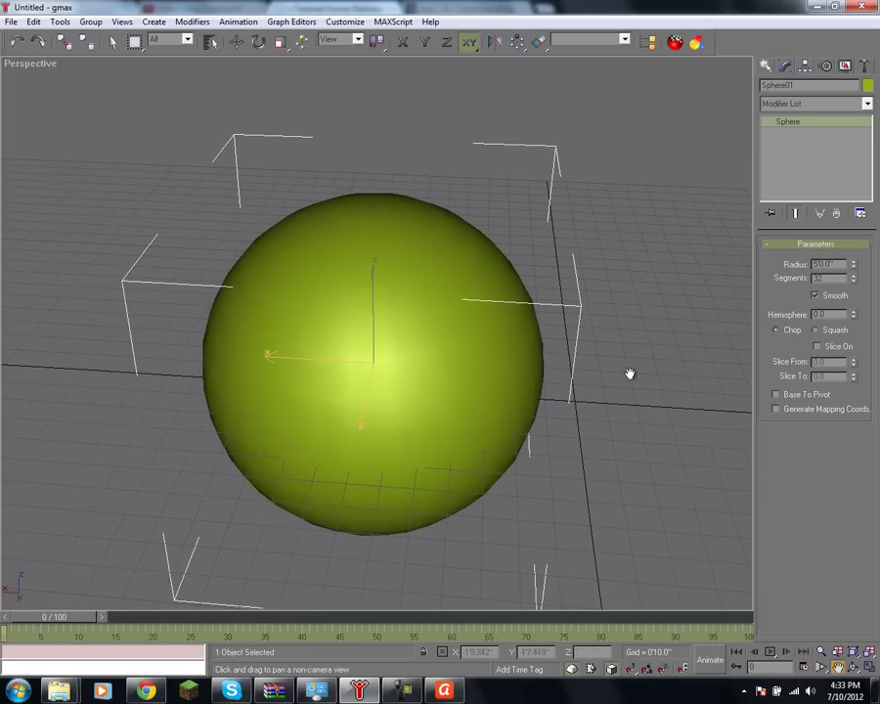
Step: Delete the sphere, draw a cylinder and move it toward the viewer
key(Delete)
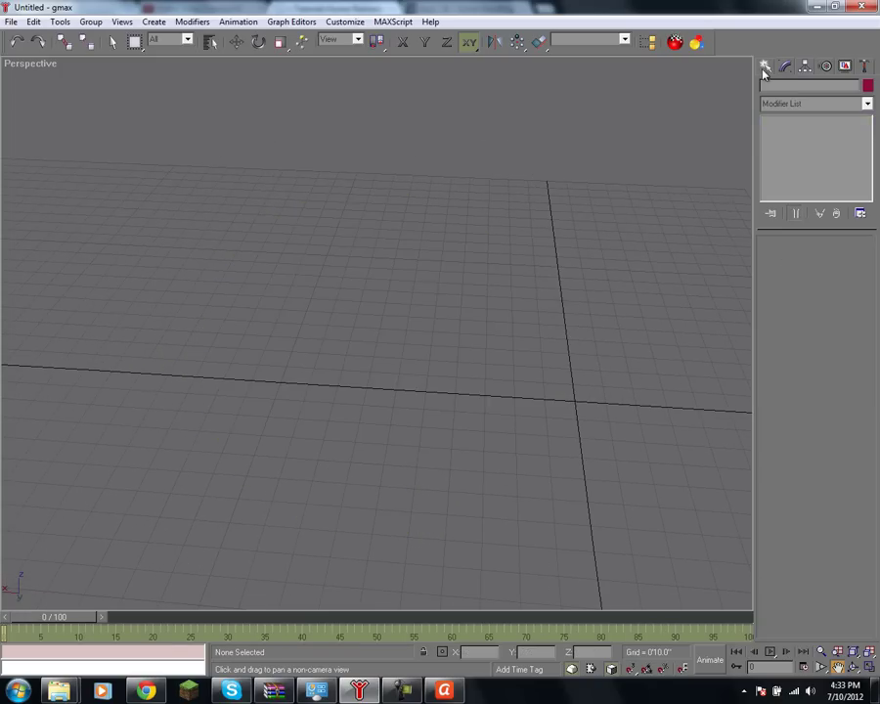
click(766, 67)
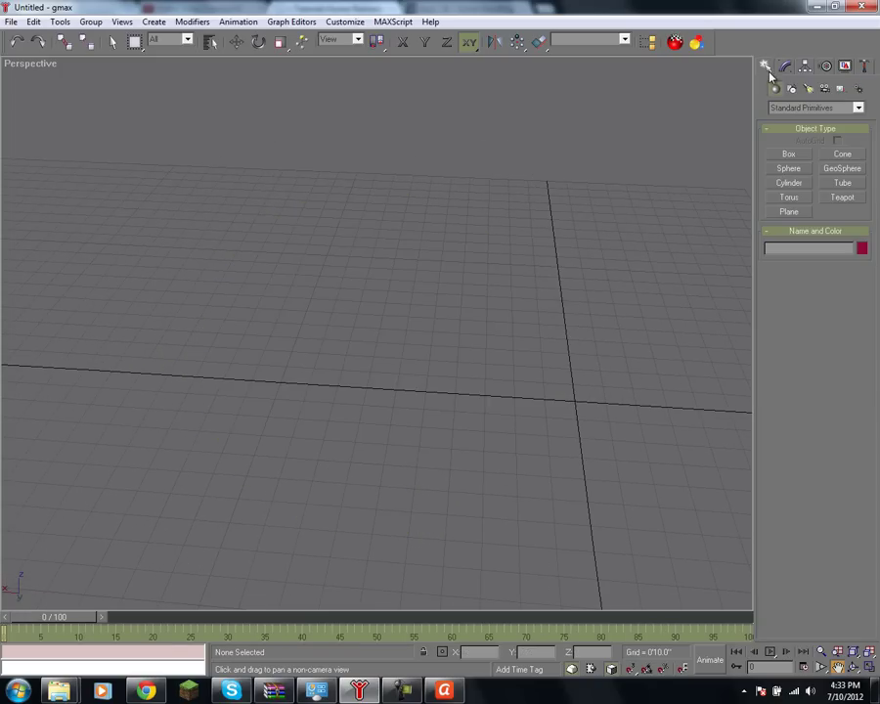
click(789, 182)
drag(356, 305, 428, 362)
click(370, 142)
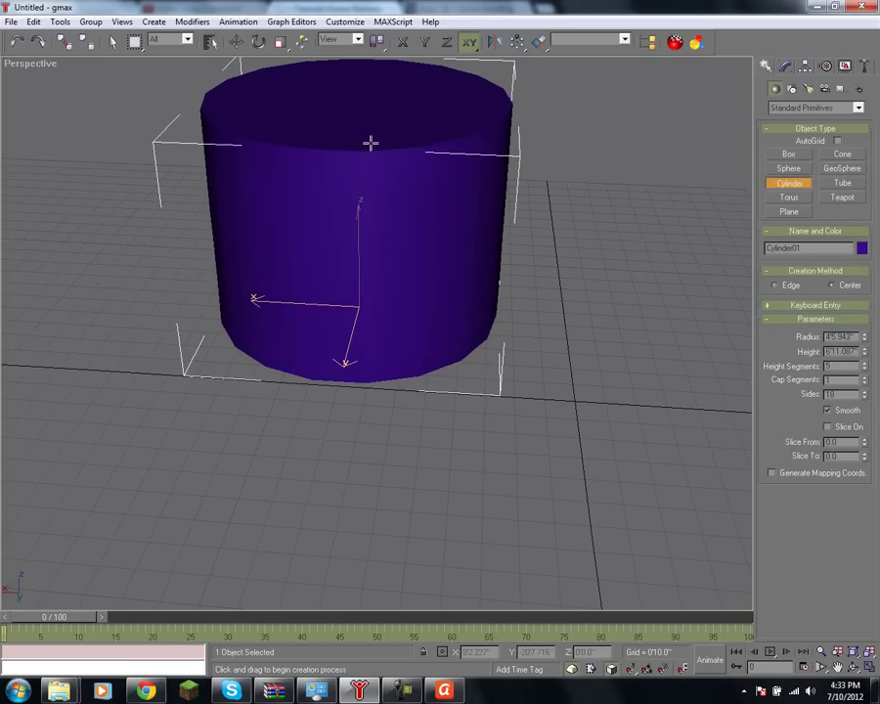
click(236, 41)
drag(348, 318, 403, 431)
Step: Set Cylinder01's Radius and Height to 4 each
click(700, 263)
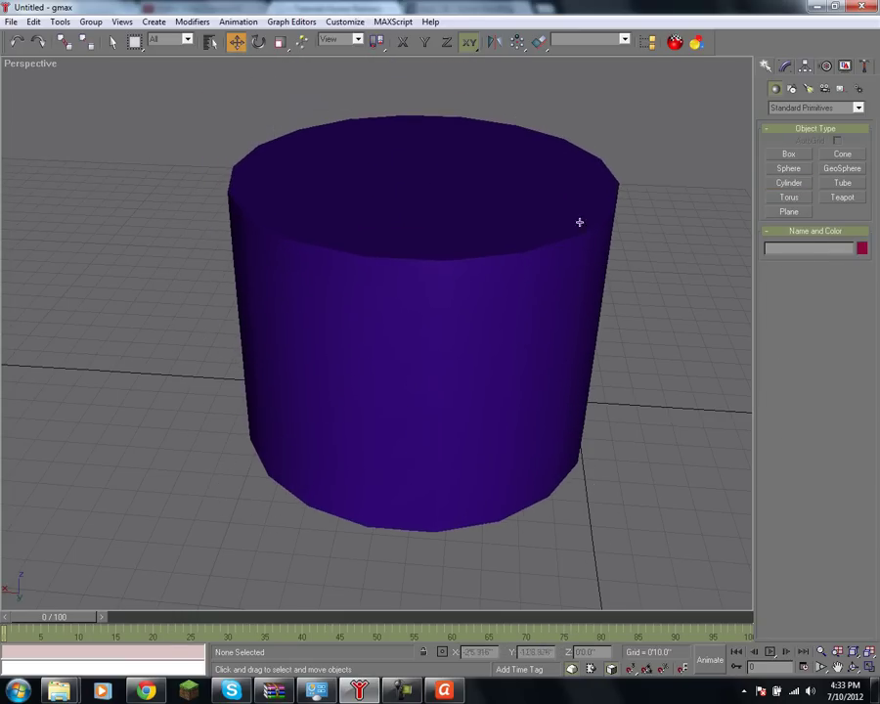
click(783, 66)
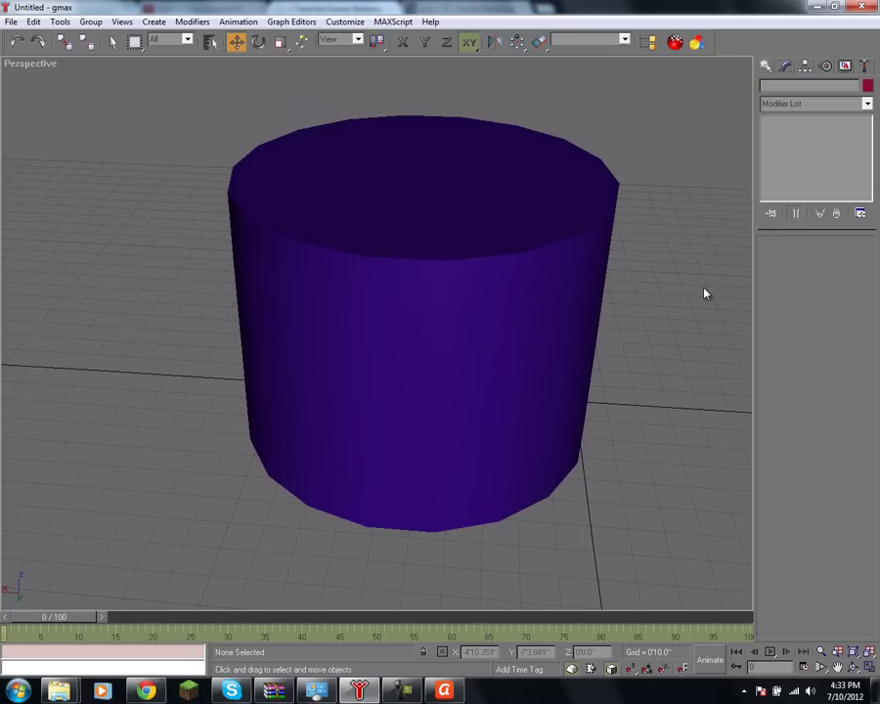
click(476, 232)
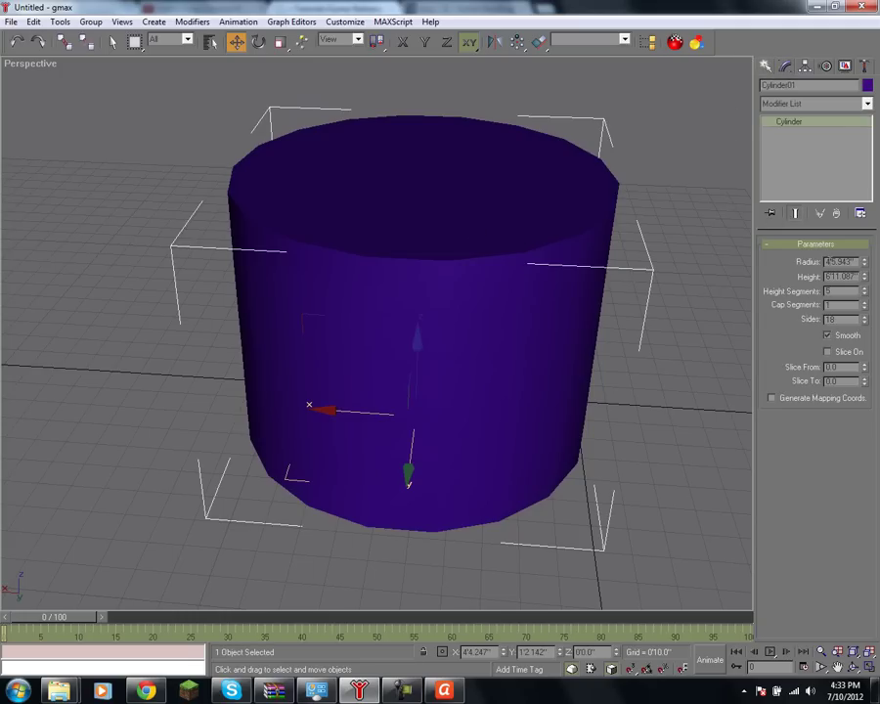
double_click(841, 262)
text(4)
key(Return)
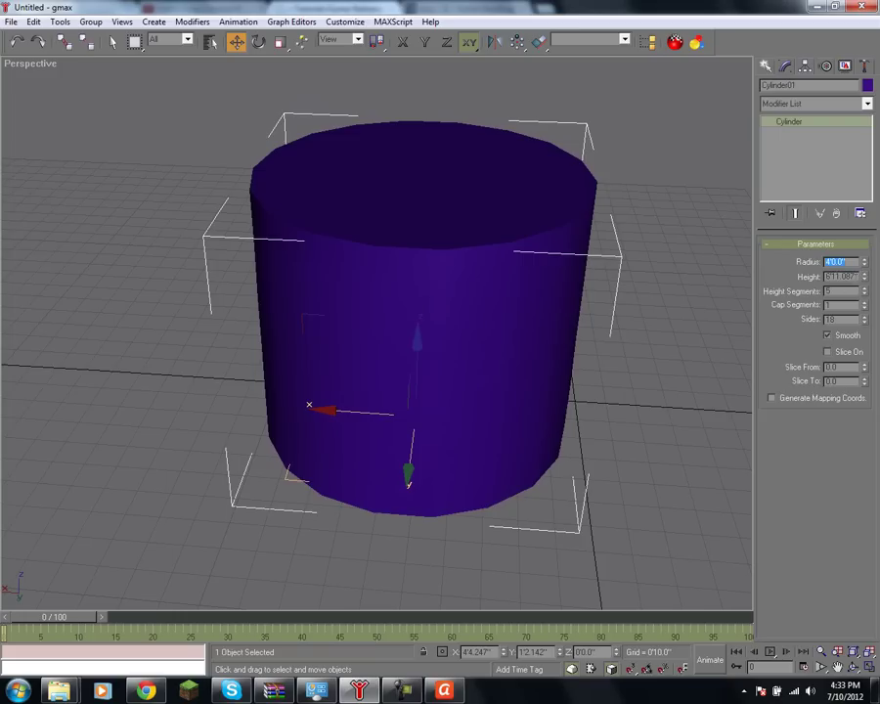
key(Tab)
text(4)
key(Return)
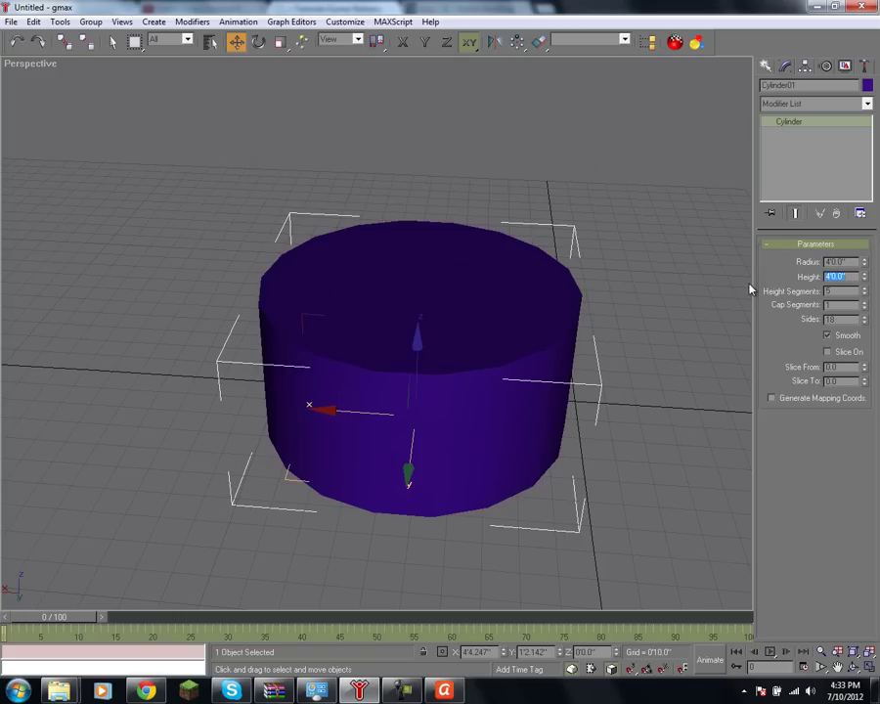
Step: Orbit to view the cylinder side-on and select it
click(614, 347)
click(853, 666)
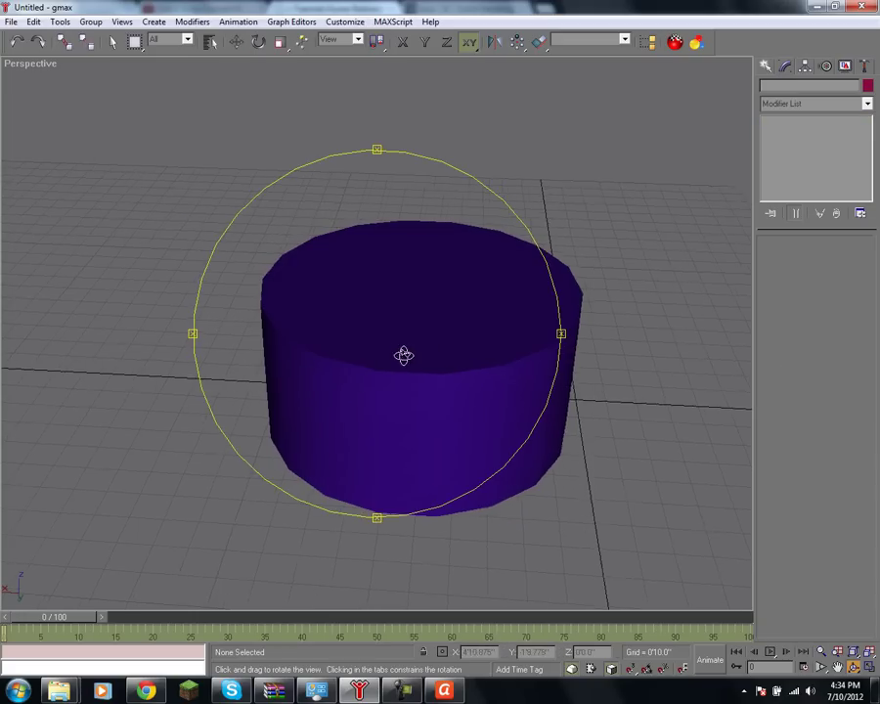
drag(420, 351, 455, 328)
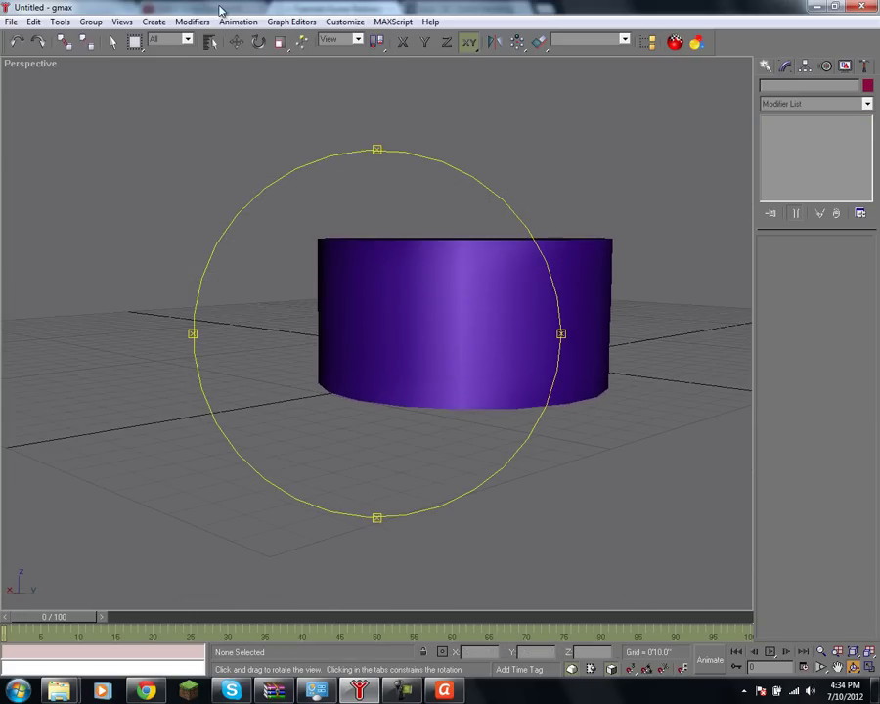
click(236, 41)
click(457, 318)
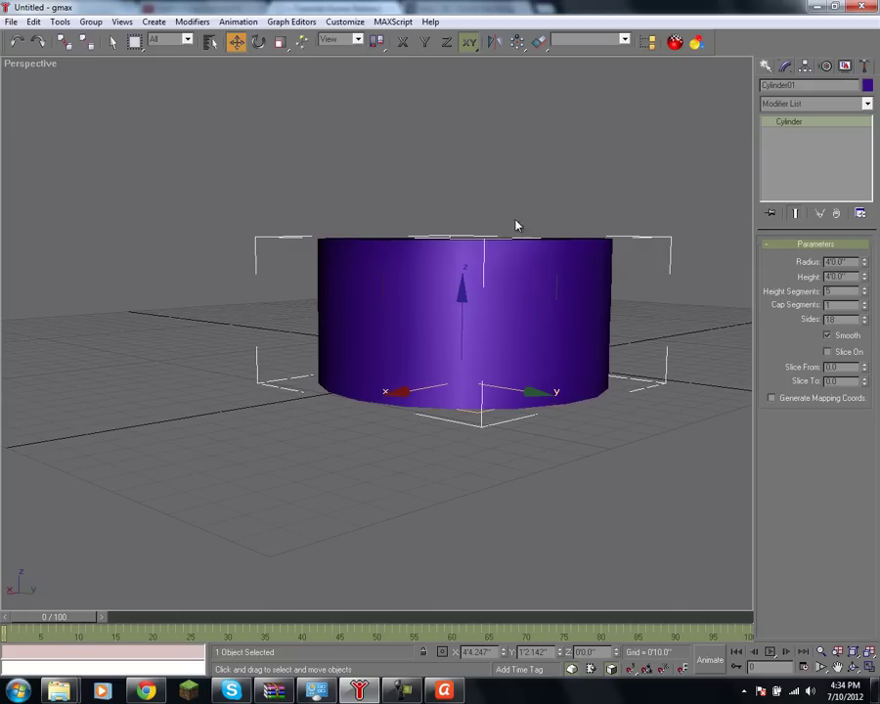
Step: Browse the cylinder's quad menu and the Views menu, then reselect the cylinder
right_click(435, 264)
right_click(403, 338)
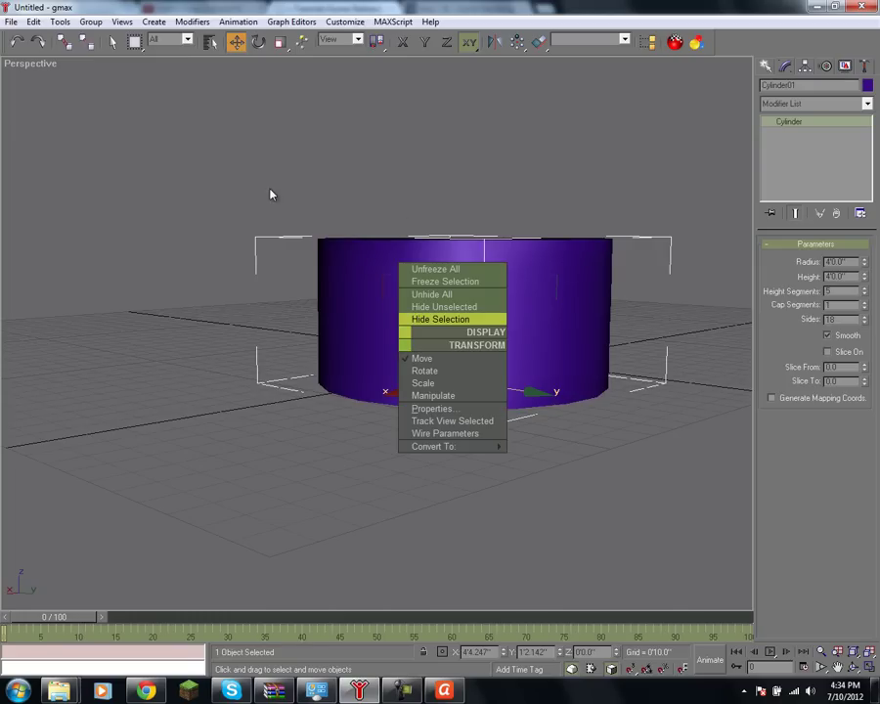
click(108, 182)
click(121, 22)
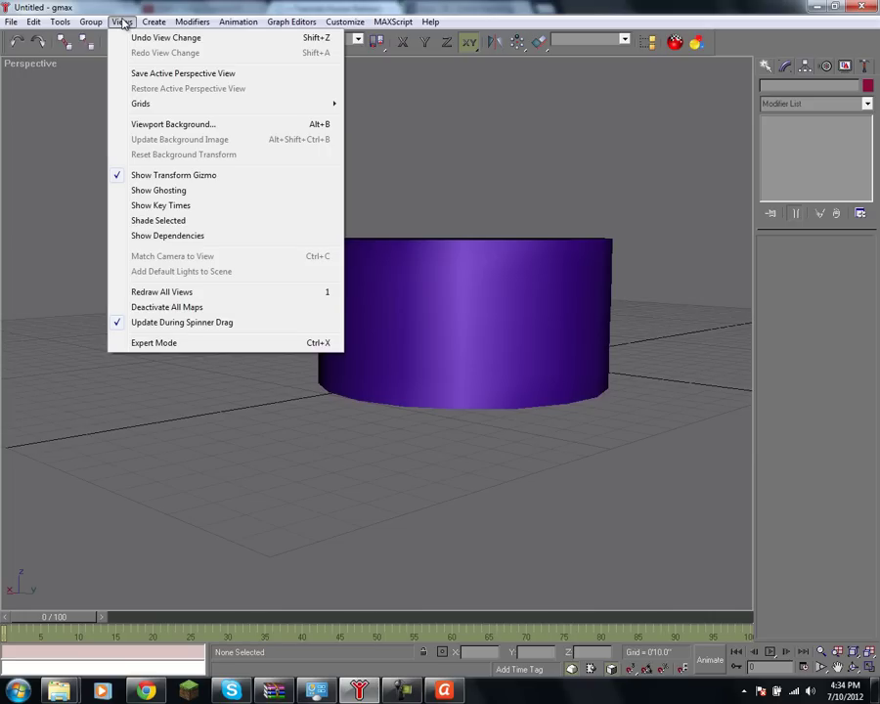
click(142, 134)
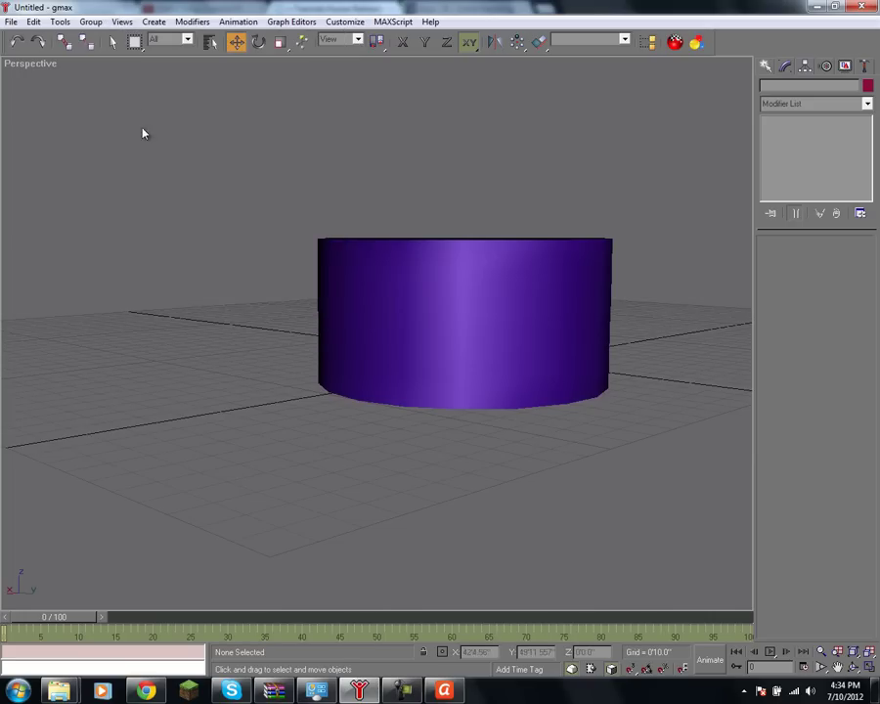
click(458, 289)
click(476, 171)
click(569, 279)
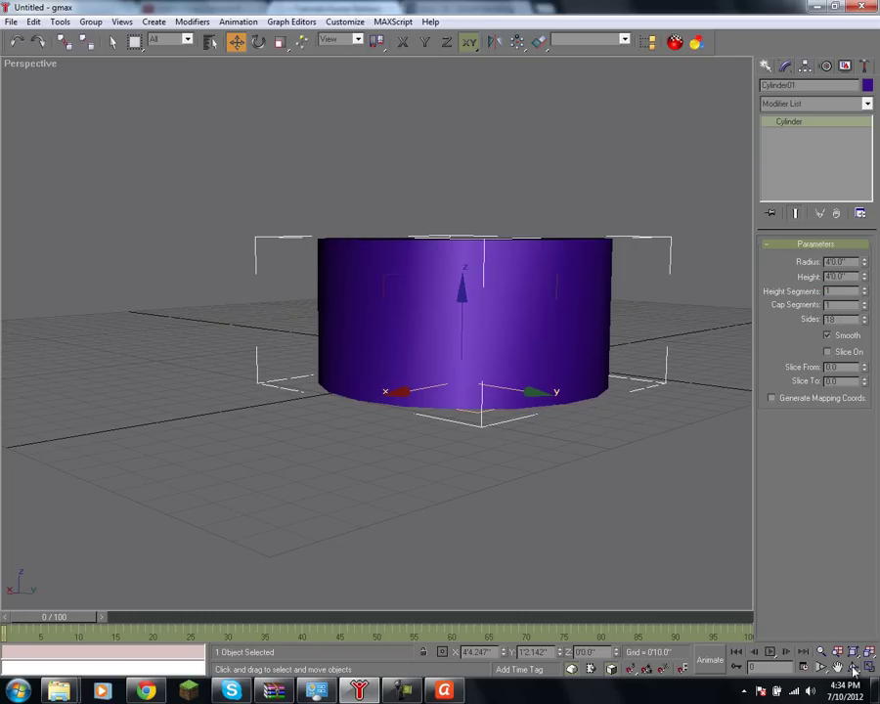
Step: Set the cylinder's Sides to 4, turning it into a box, and orbit to inspect
key(ctrl+r)
drag(402, 314, 388, 387)
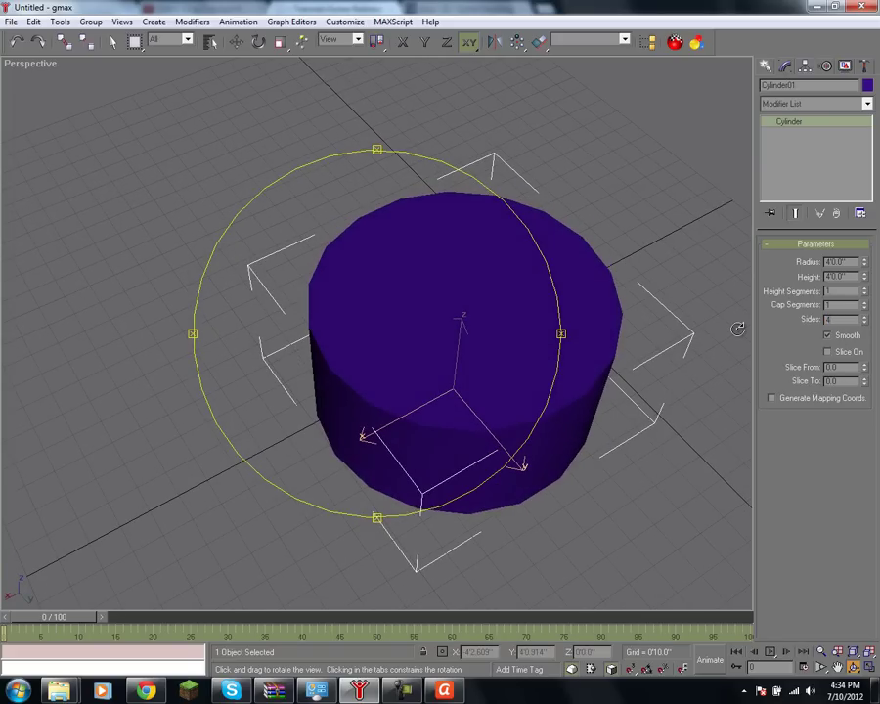
text(4)
key(Return)
drag(410, 323, 399, 391)
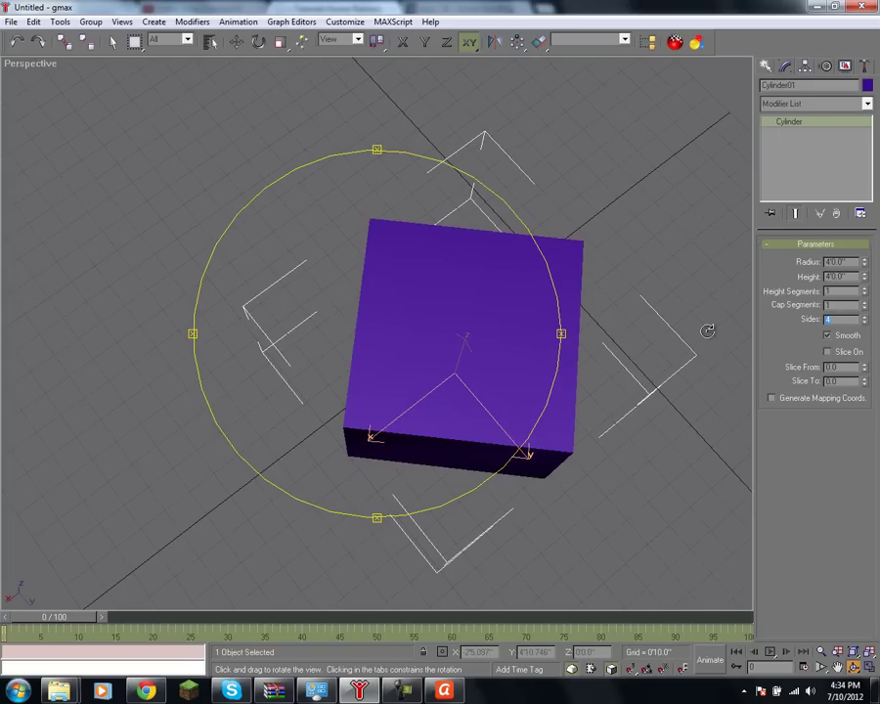
Step: Set Sides to 200 for a smooth body, then back to 18, orbiting after each
text(200)
key(Return)
drag(456, 340, 511, 318)
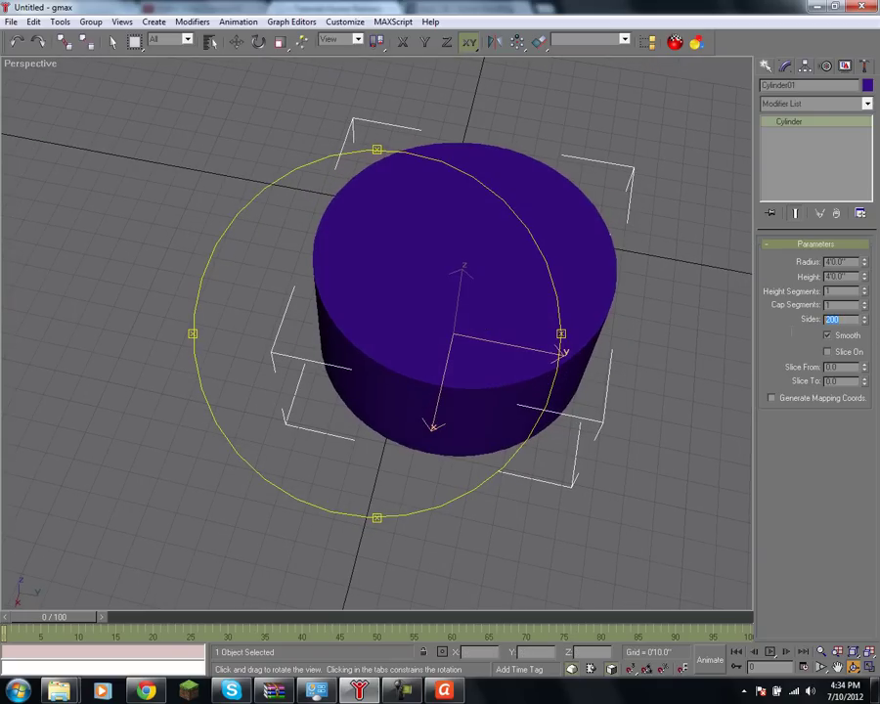
text(18)
key(Return)
drag(390, 316, 526, 341)
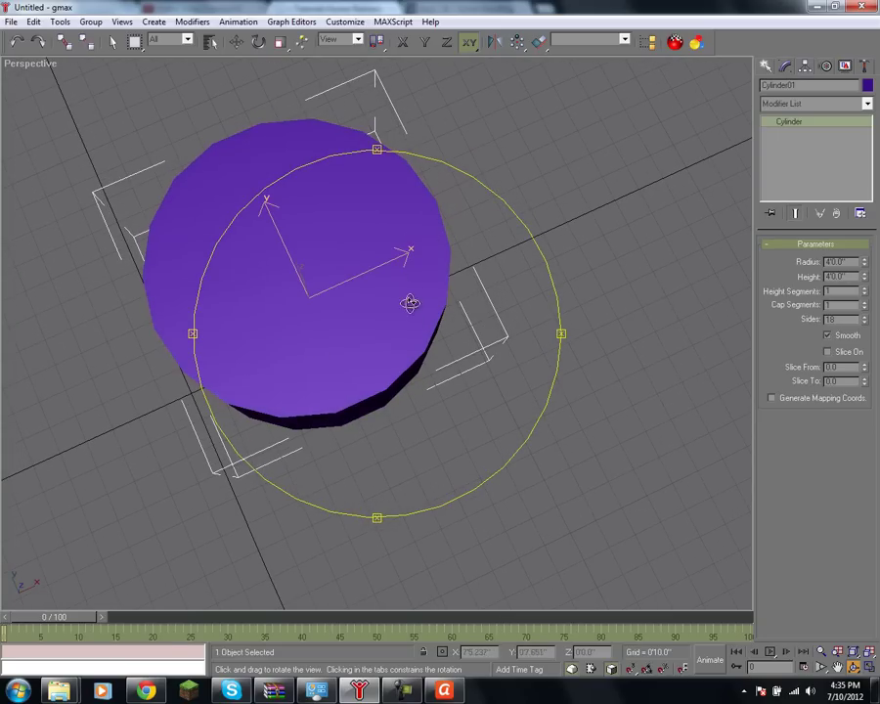
drag(316, 298, 381, 235)
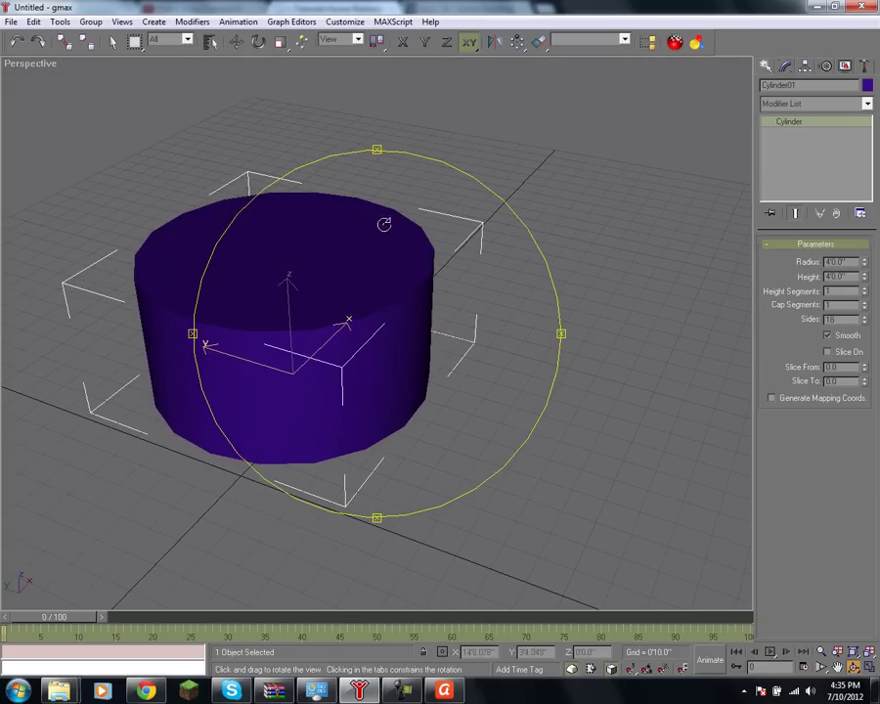
Step: Delete the cylinder and draw a plane across the grid
key(Delete)
click(767, 66)
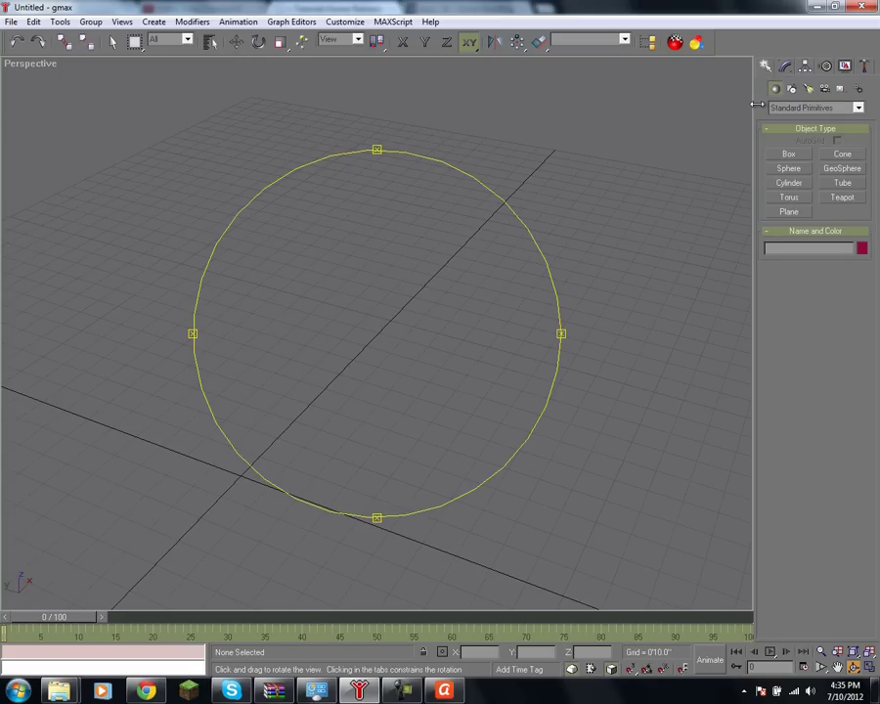
click(790, 211)
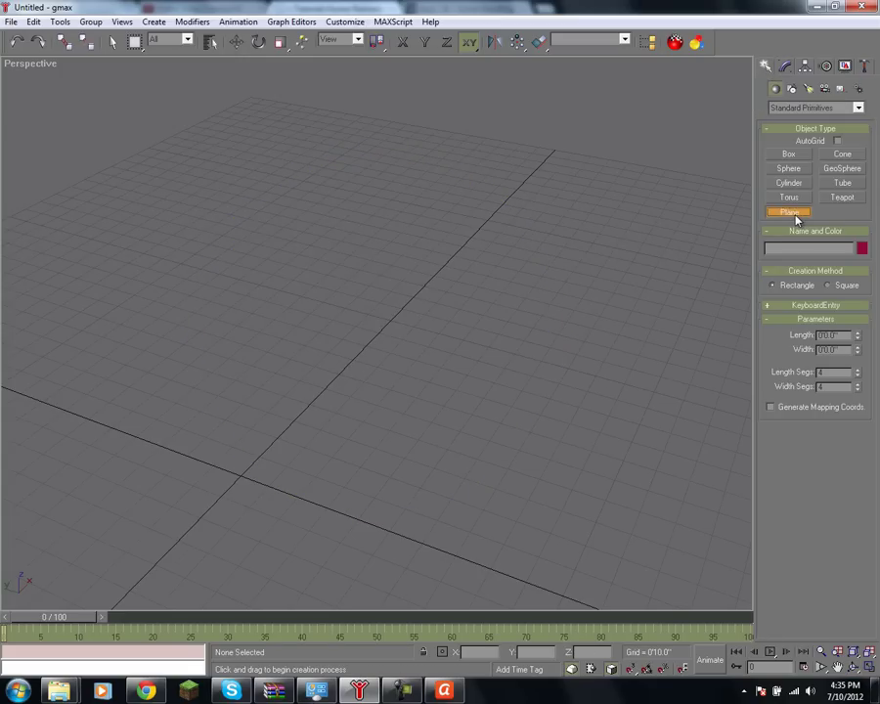
drag(295, 222, 400, 527)
right_click(400, 527)
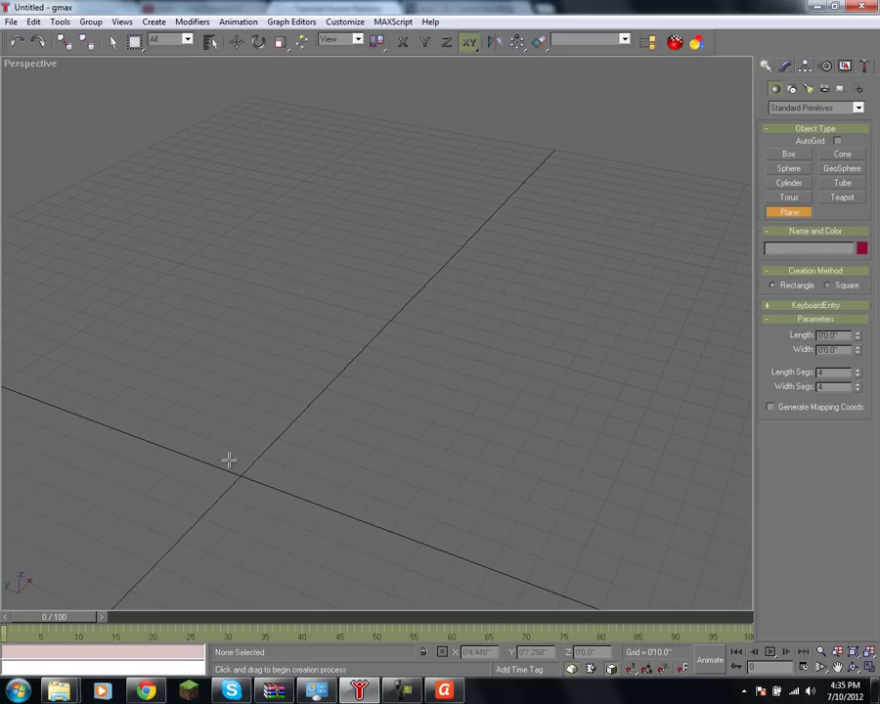
drag(217, 464, 664, 336)
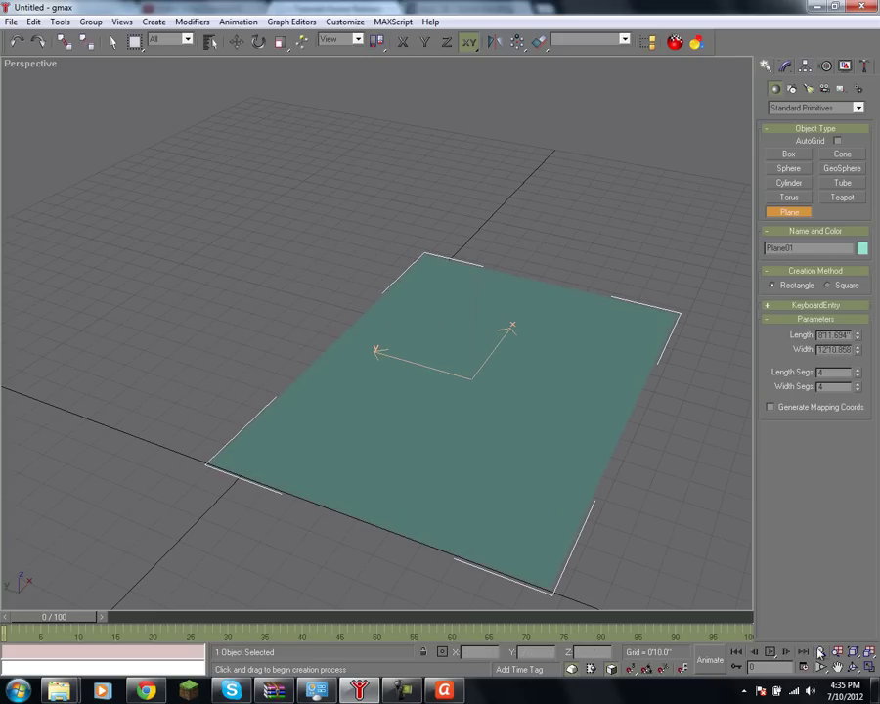
Step: Orbit the view around Plane01 to look down on it
key(ctrl+r)
drag(235, 256, 455, 389)
click(238, 43)
click(679, 588)
click(853, 666)
drag(329, 356, 277, 379)
Step: Move the plane along its Y axis, dismissing the file write errors
click(236, 41)
click(346, 168)
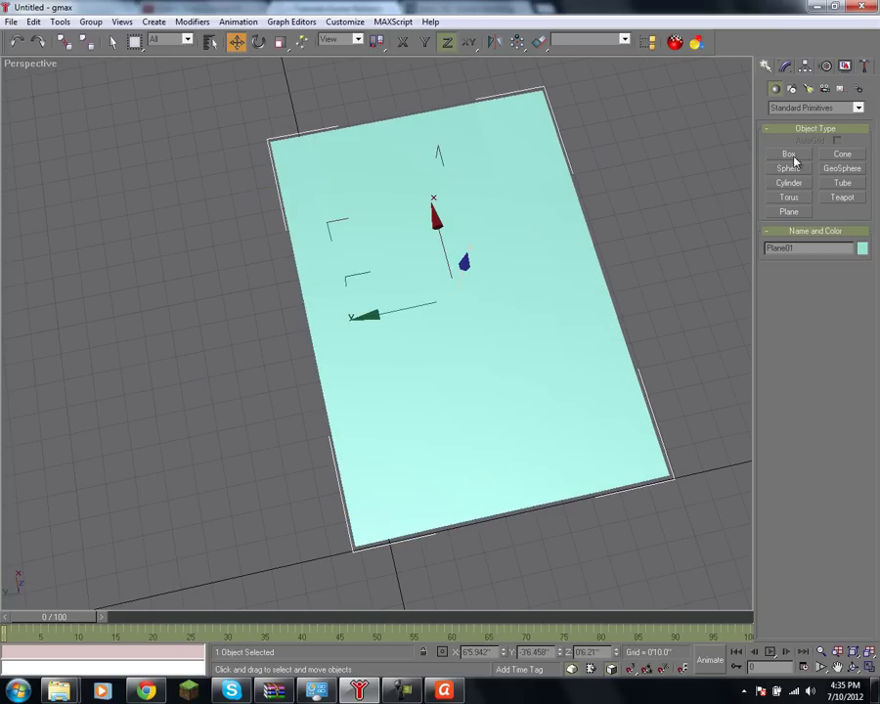
click(785, 65)
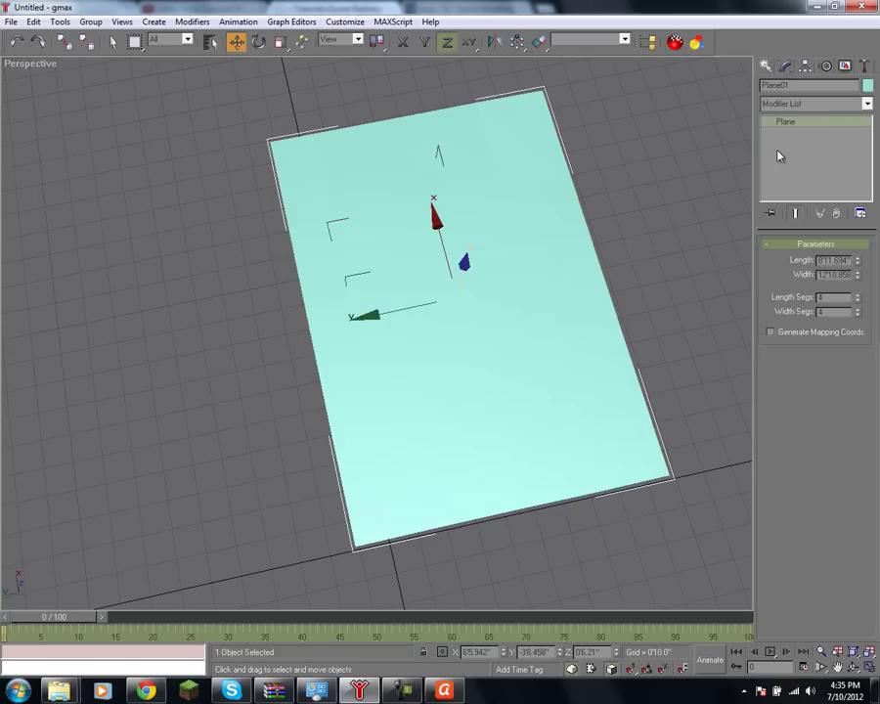
click(474, 389)
drag(411, 311, 380, 316)
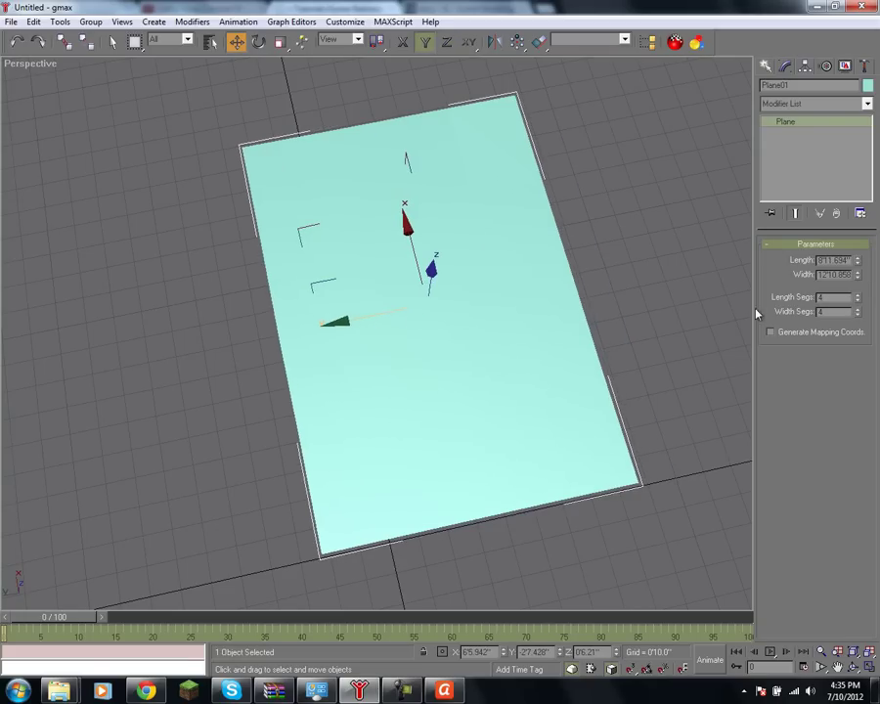
click(472, 393)
click(670, 342)
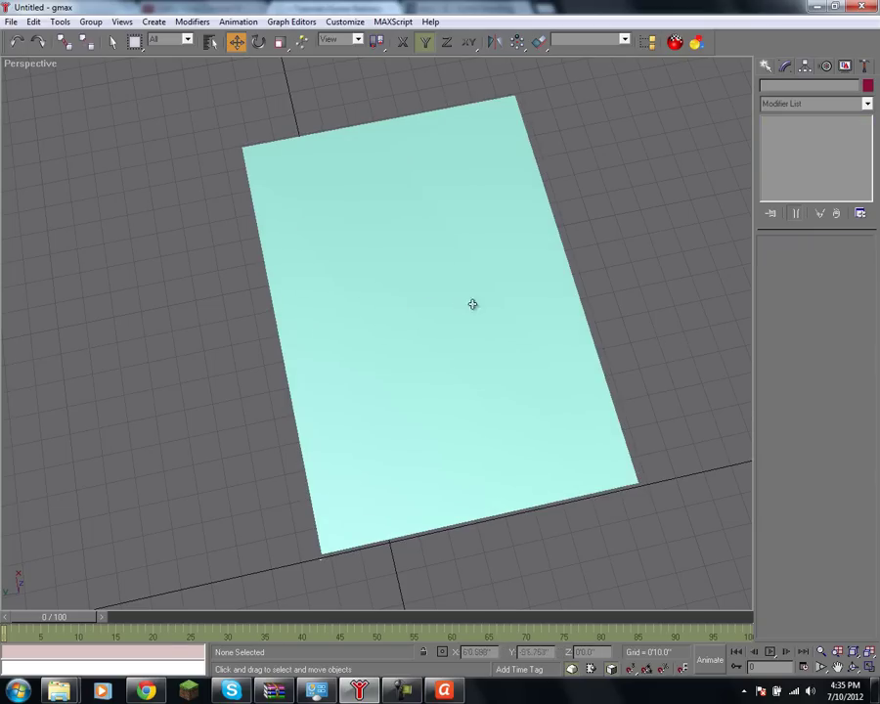
click(401, 186)
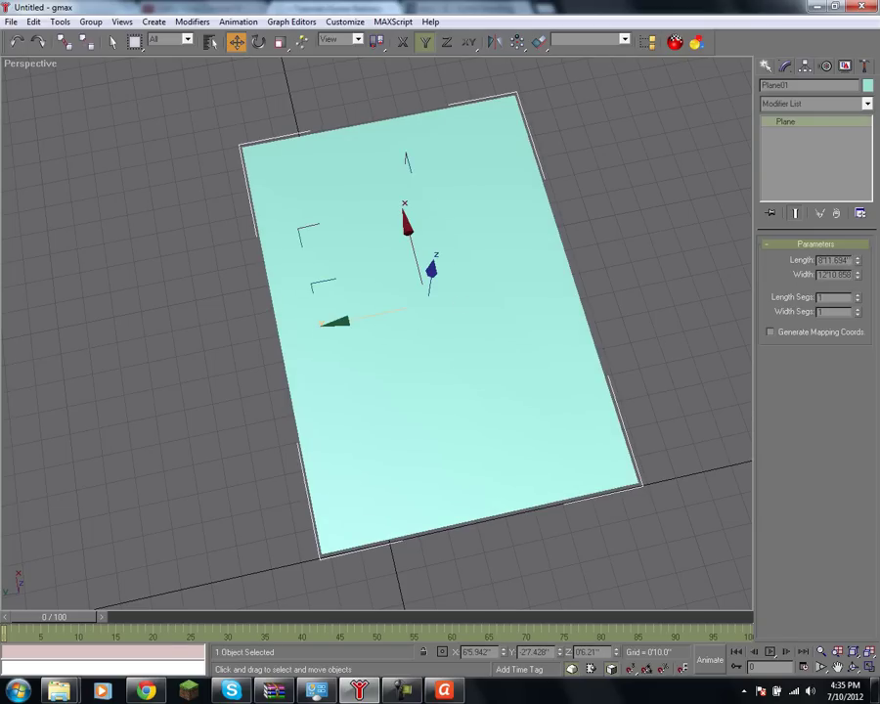
Step: Set the plane's Length and Width to 4 each, making it square
click(833, 260)
text(4)
key(Return)
click(474, 393)
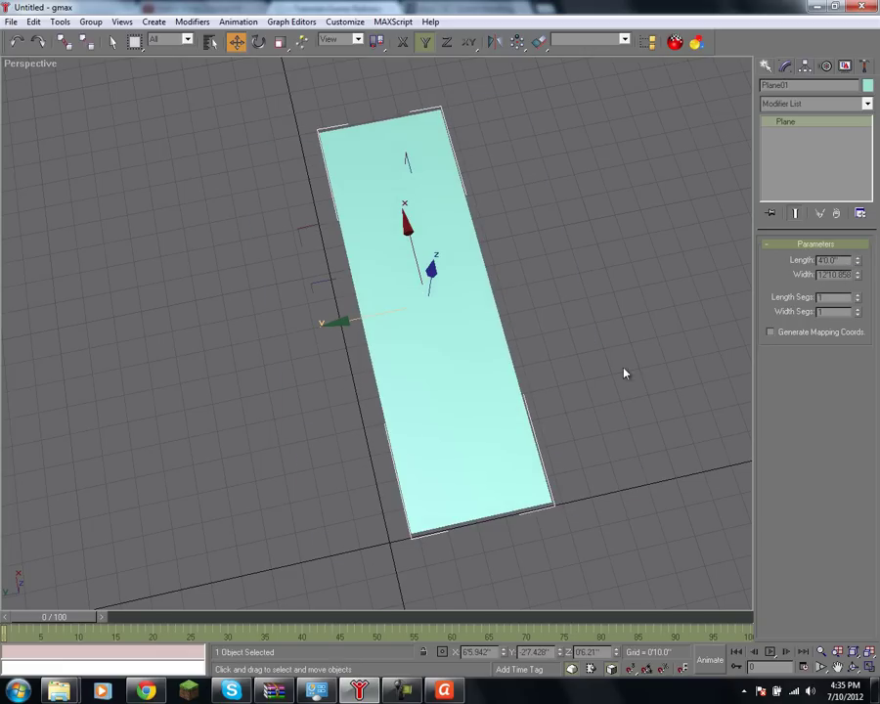
text(4)
key(Return)
click(549, 343)
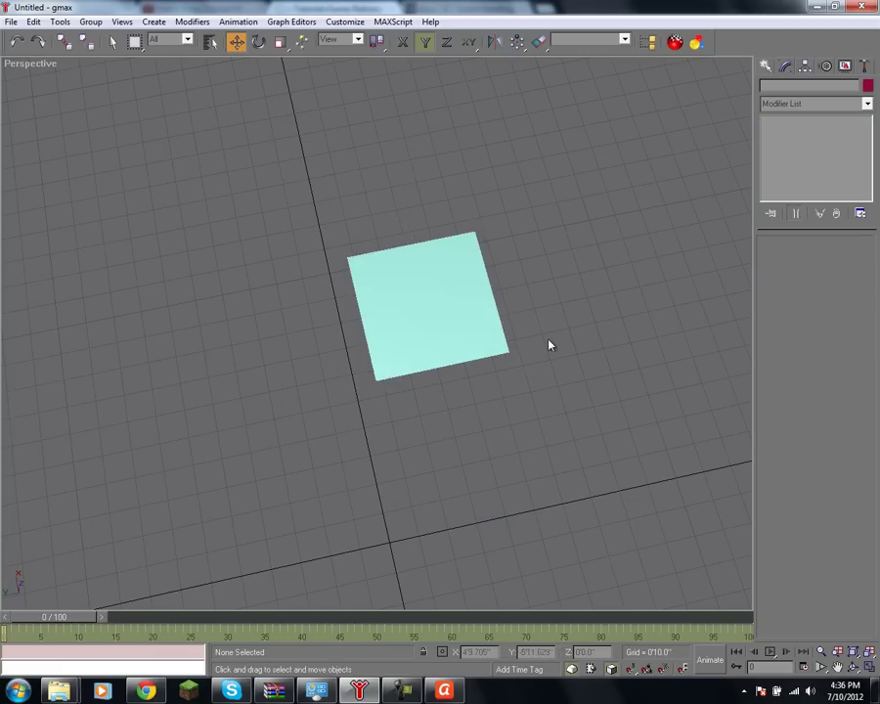
scroll(471, 296, up, 3)
click(501, 305)
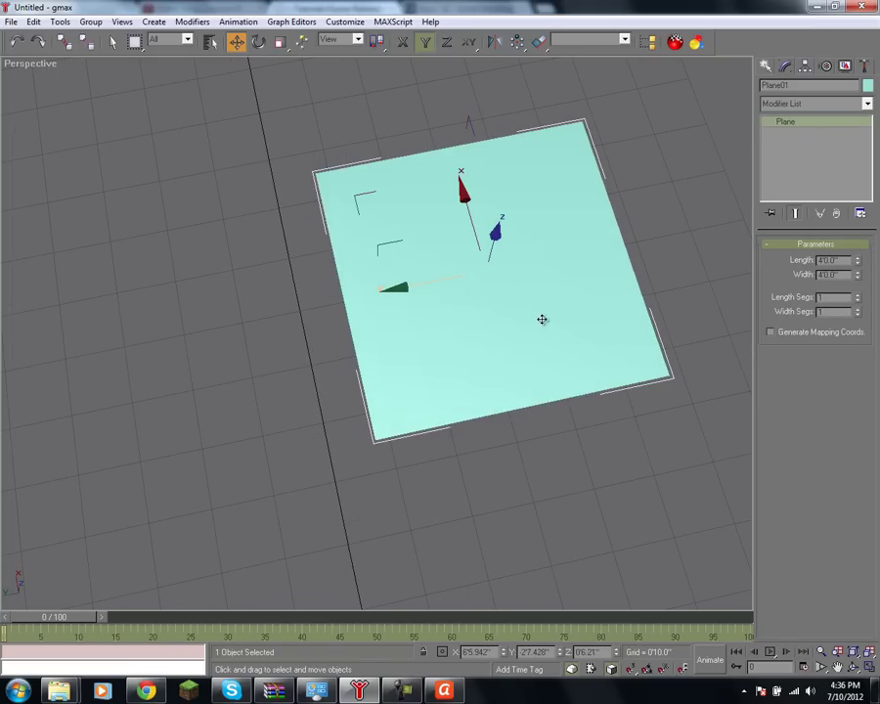
click(466, 394)
Step: Delete the plane to leave a bare grid, with the standard primitive types listed for creation
key(Delete)
click(765, 67)
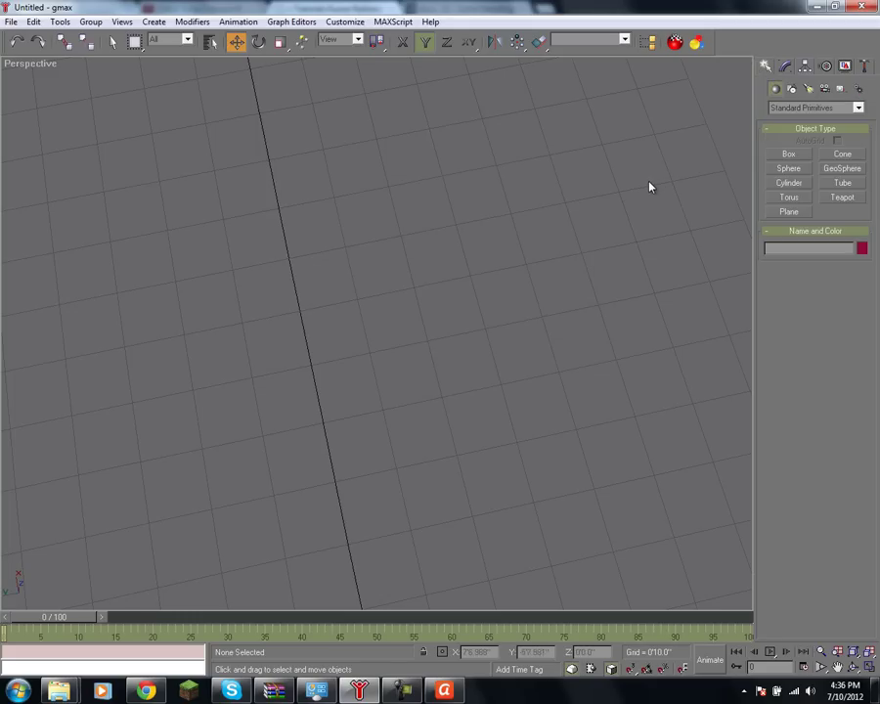
scroll(475, 391, up, 5)
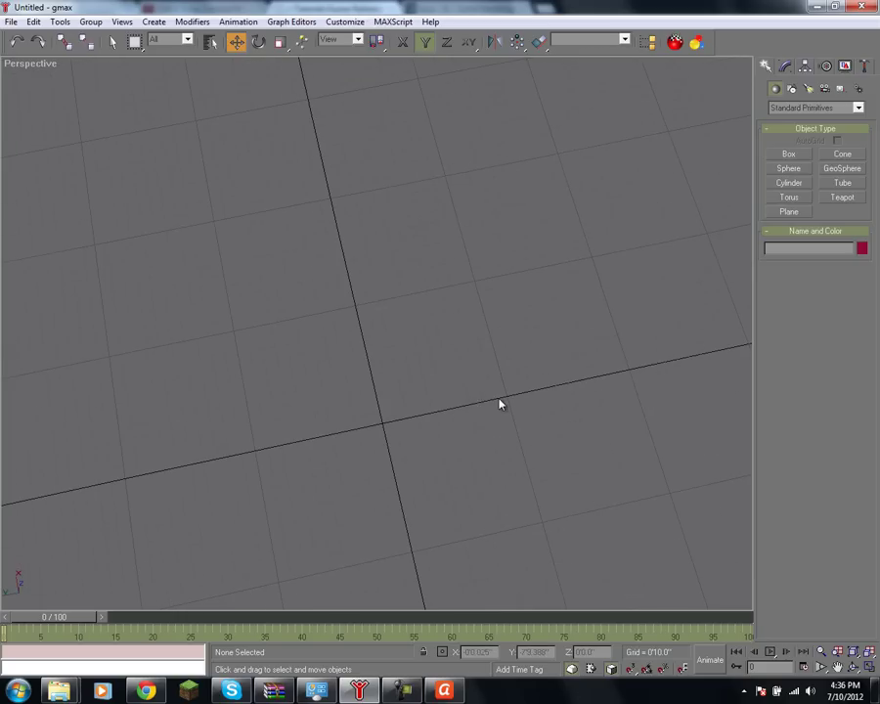
click(853, 666)
drag(458, 398, 492, 343)
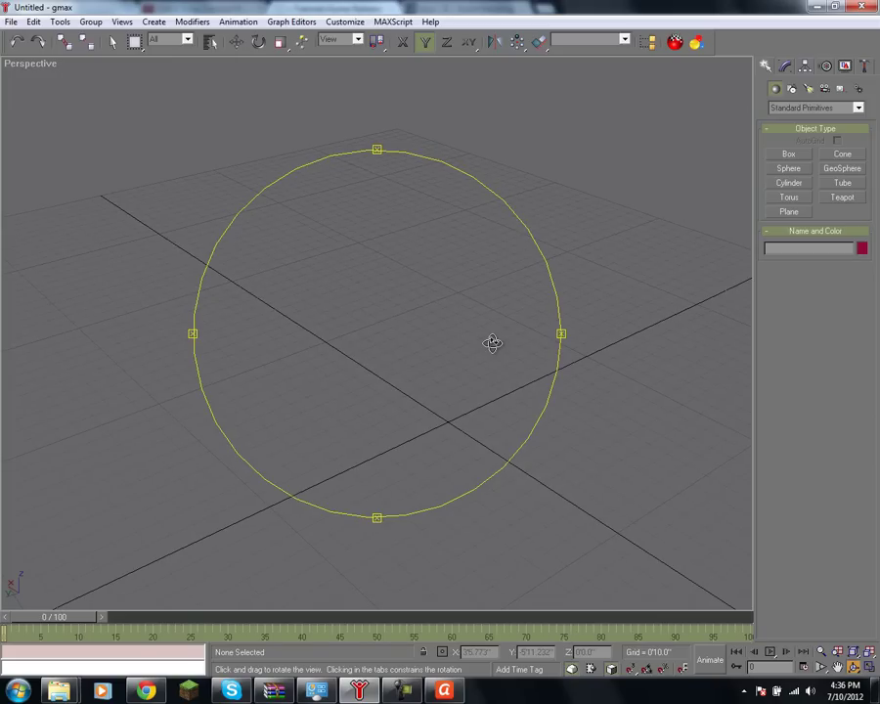